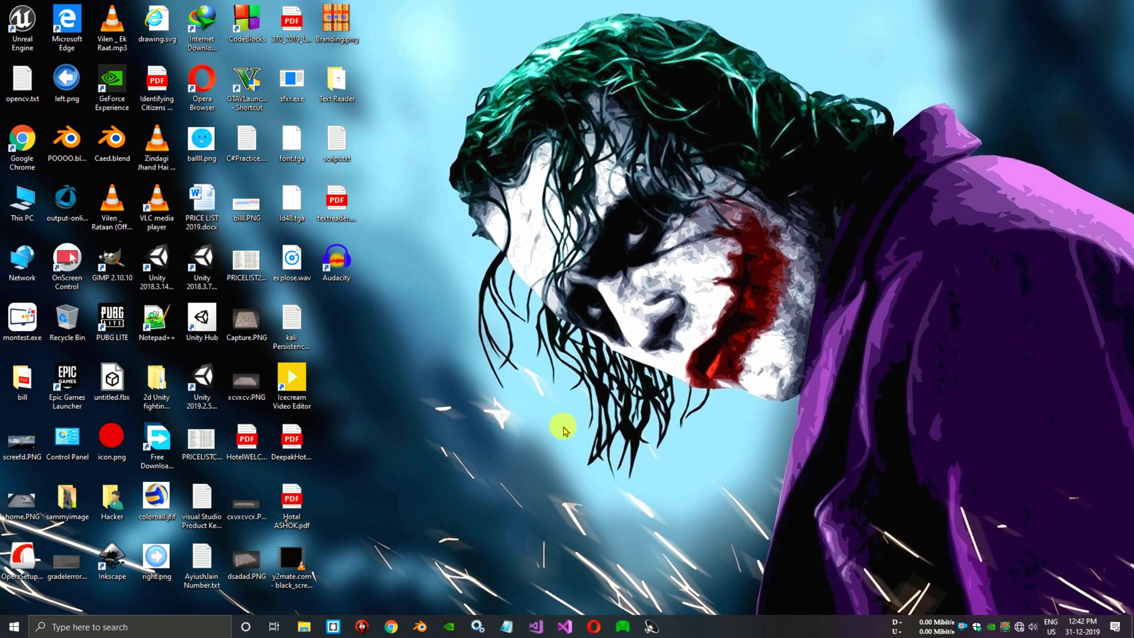
Open Blender and delete the default camera and lamp from the scene.
click(415, 628)
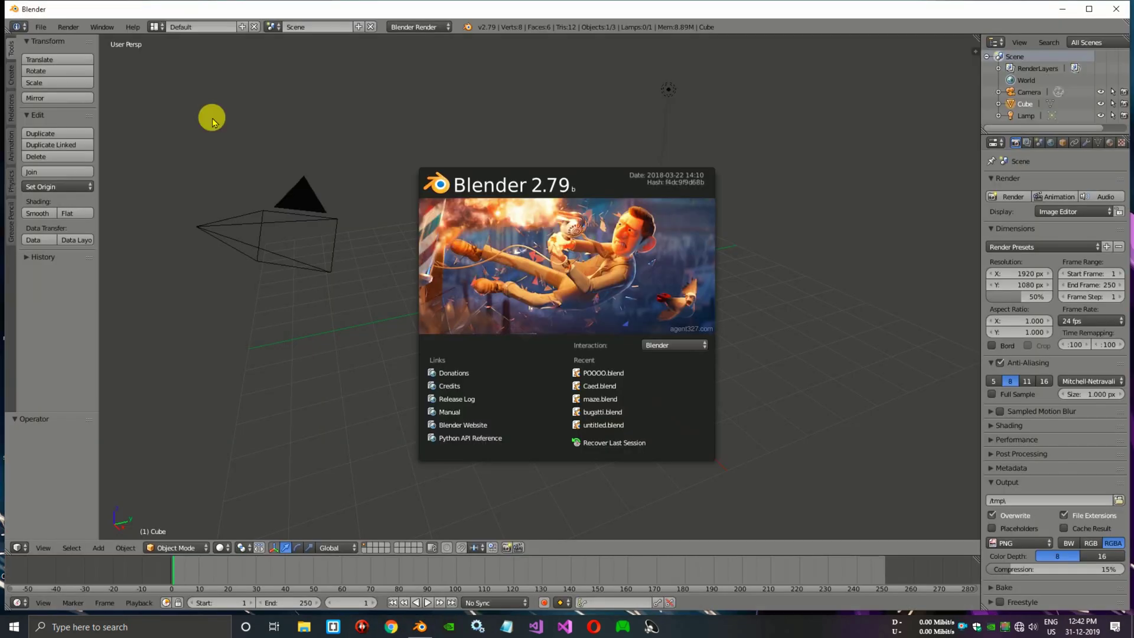
right_click(257, 235)
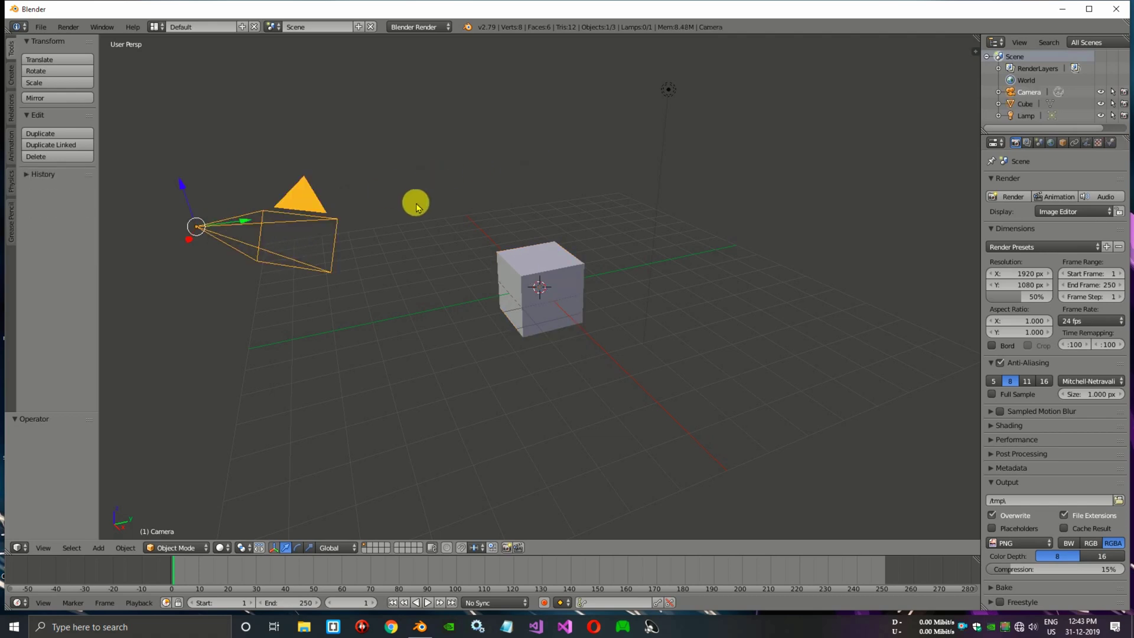
key(x)
click(261, 228)
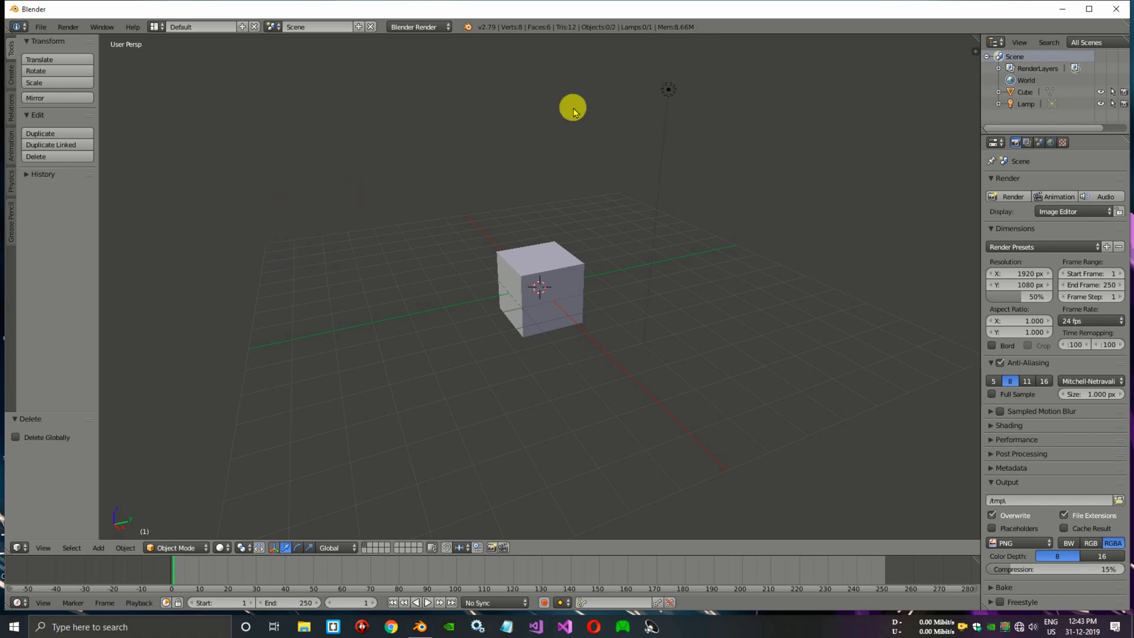
right_click(671, 89)
key(x)
click(654, 89)
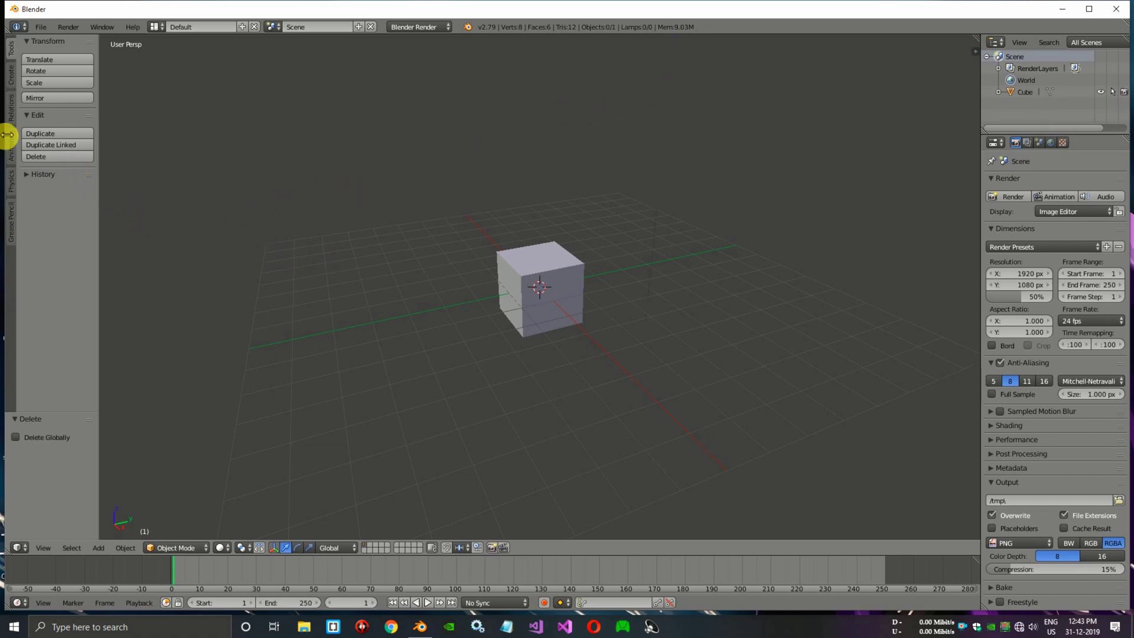
Add a second cube raised about 2.01 along Z and a cone raised about 4.09 along Z, stacked above the default cube.
click(9, 71)
click(45, 82)
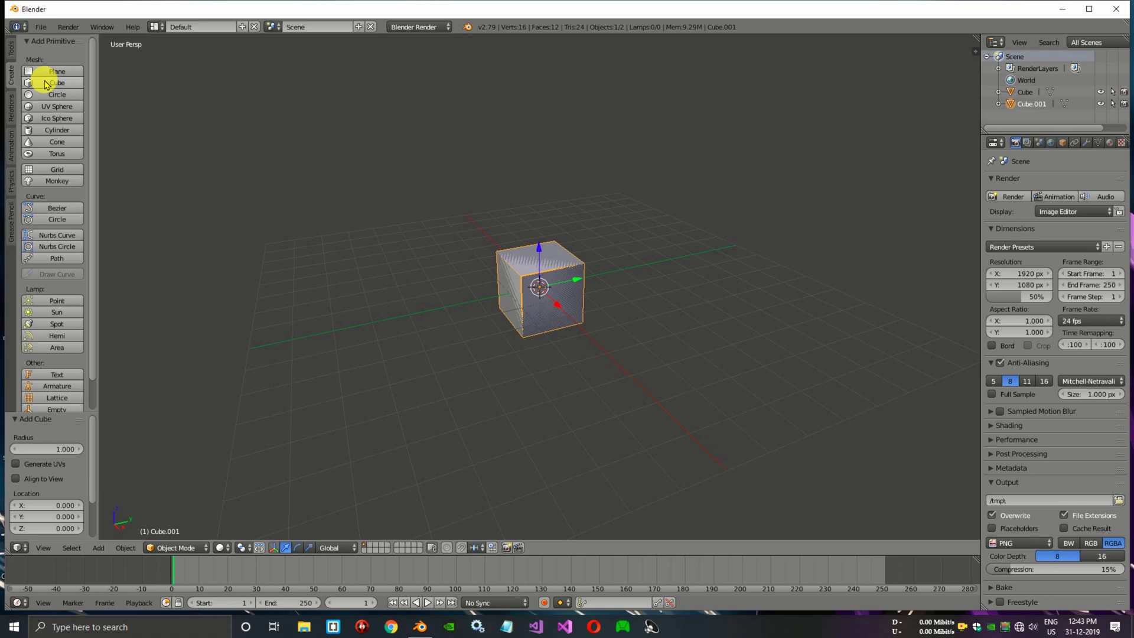
drag(539, 251, 528, 189)
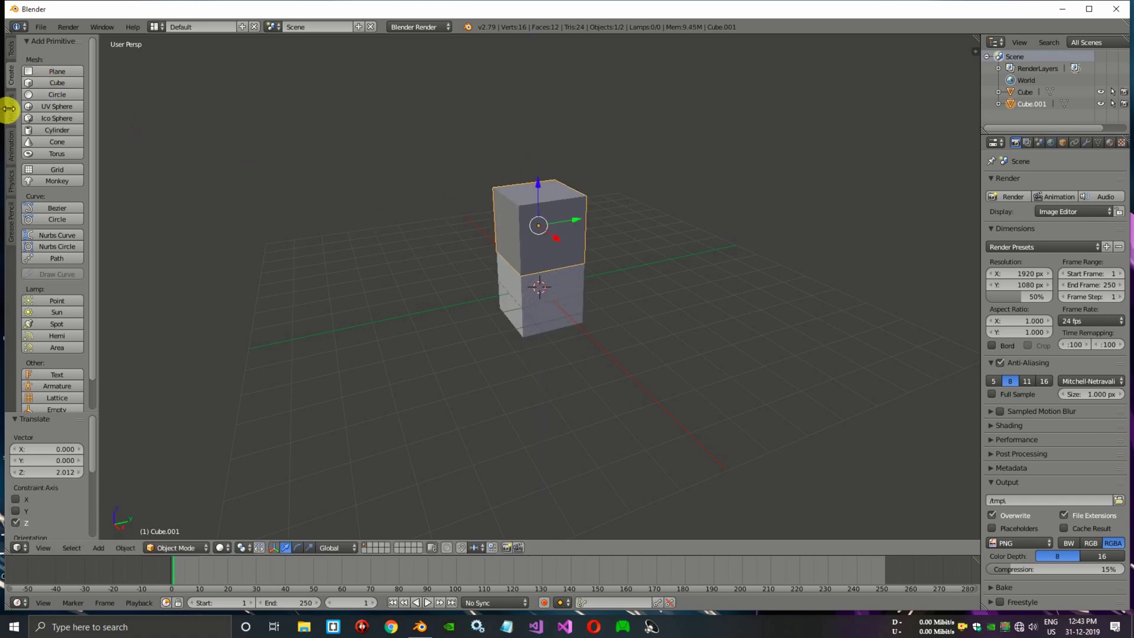
click(50, 142)
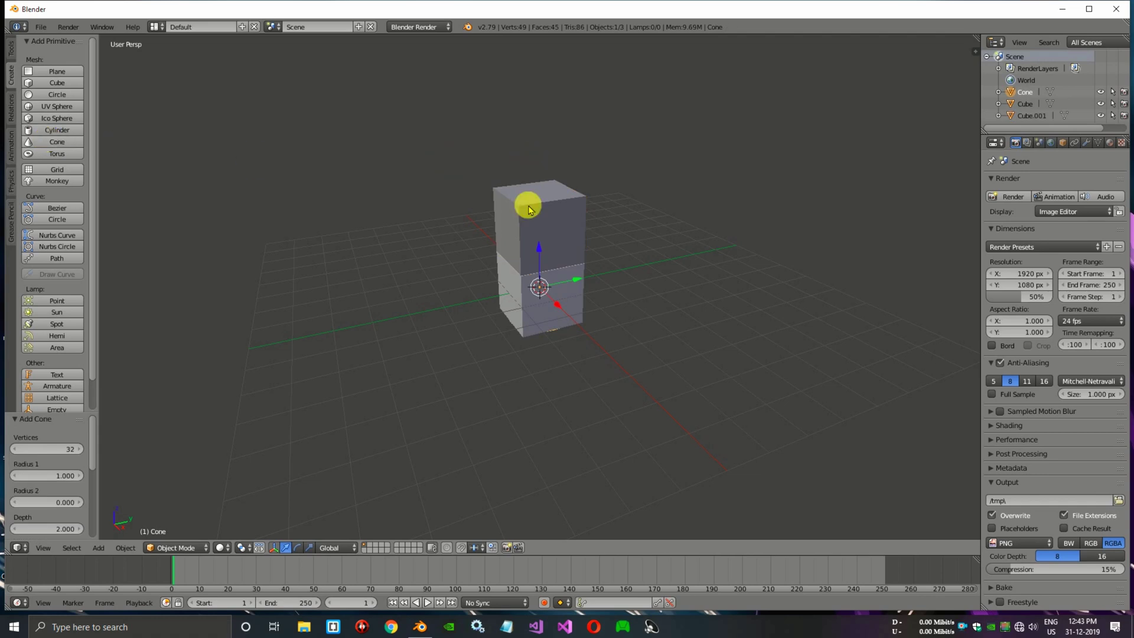
drag(539, 247, 521, 122)
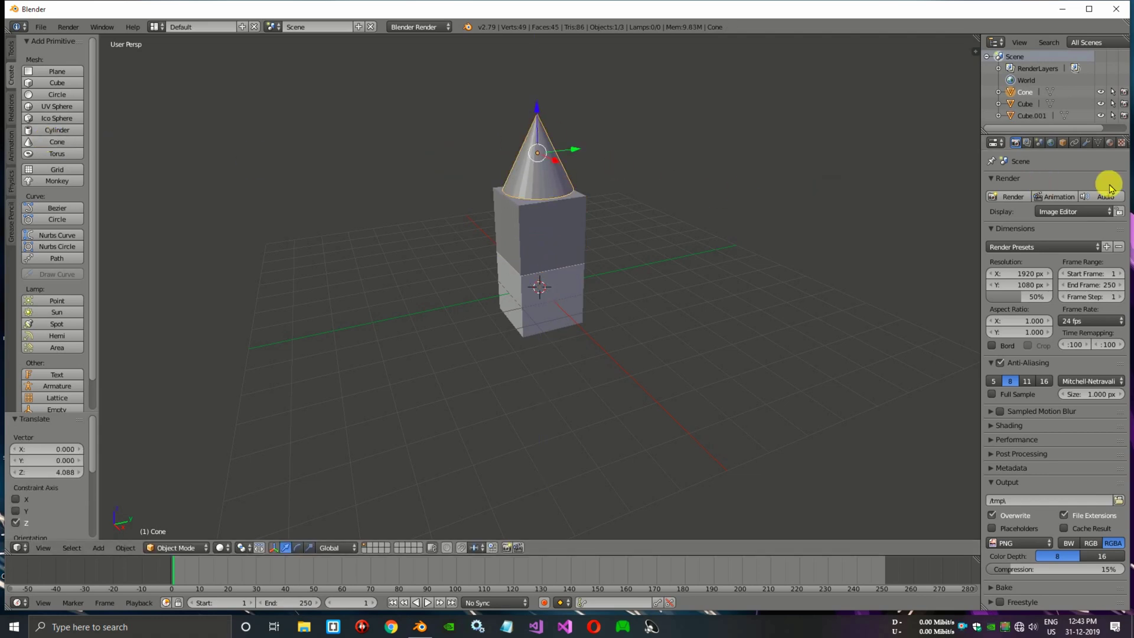
Add the cone to a new object group and select the group's members.
click(1061, 144)
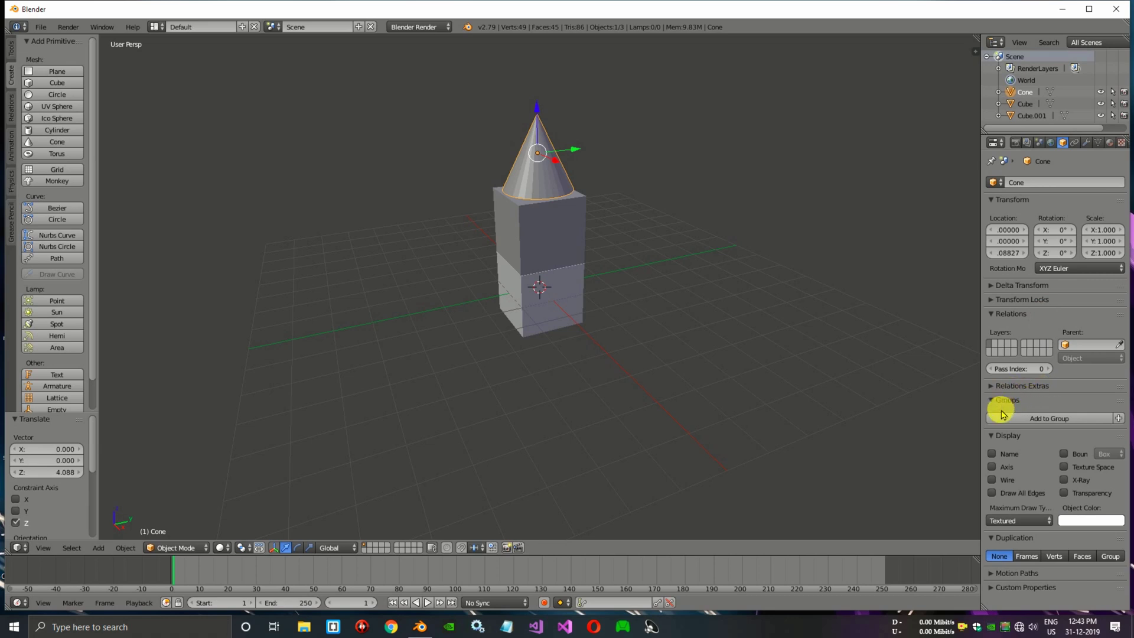
click(1056, 418)
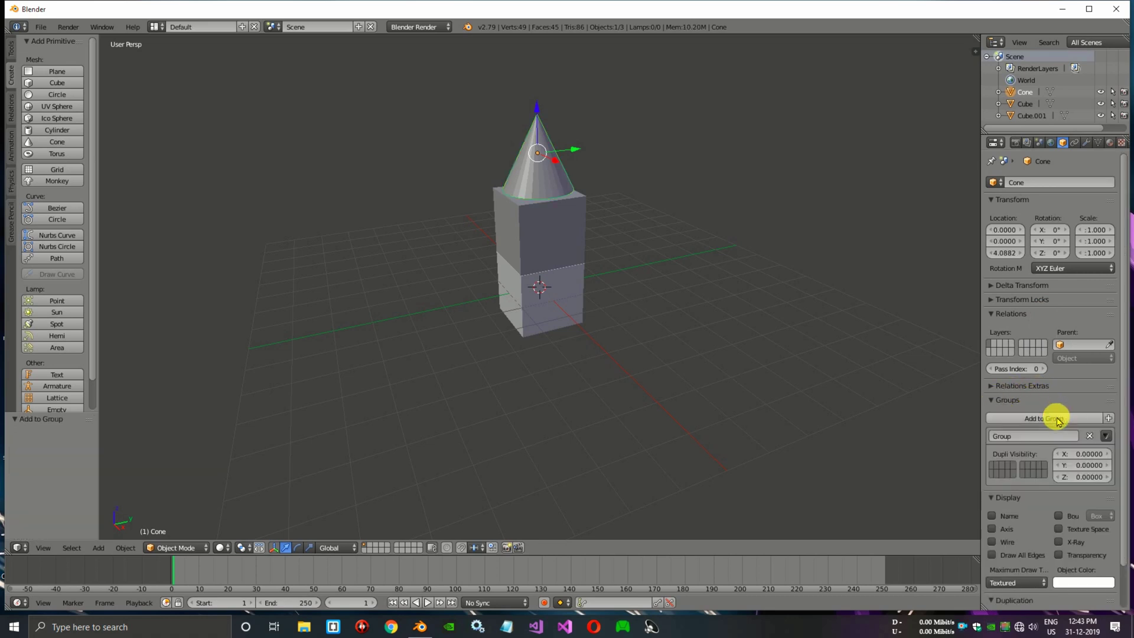
click(1107, 436)
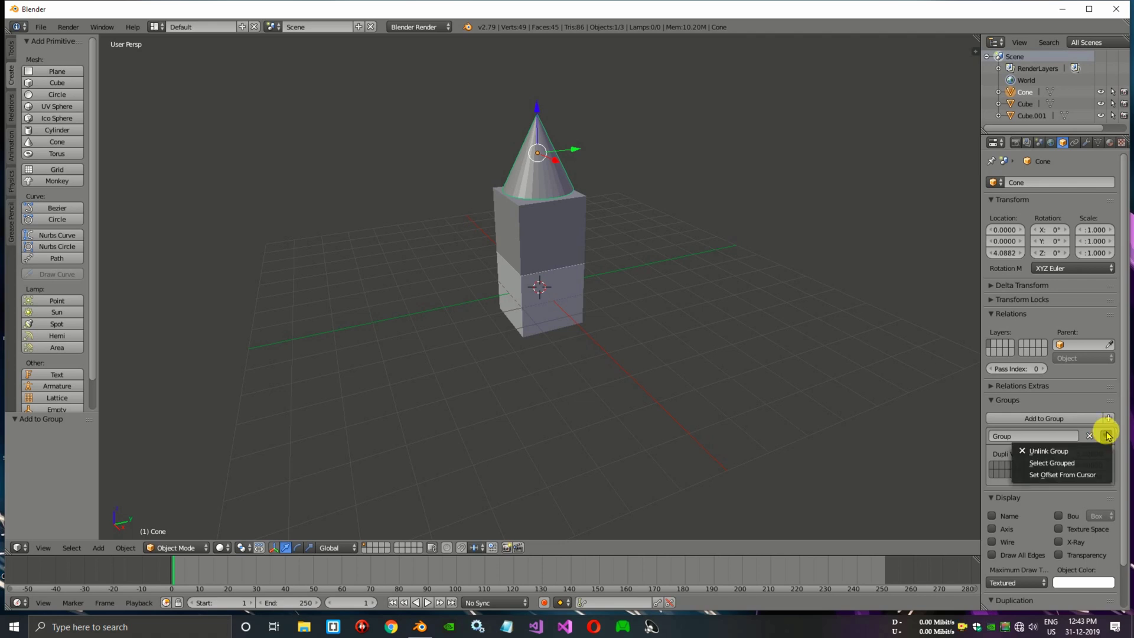
click(1095, 463)
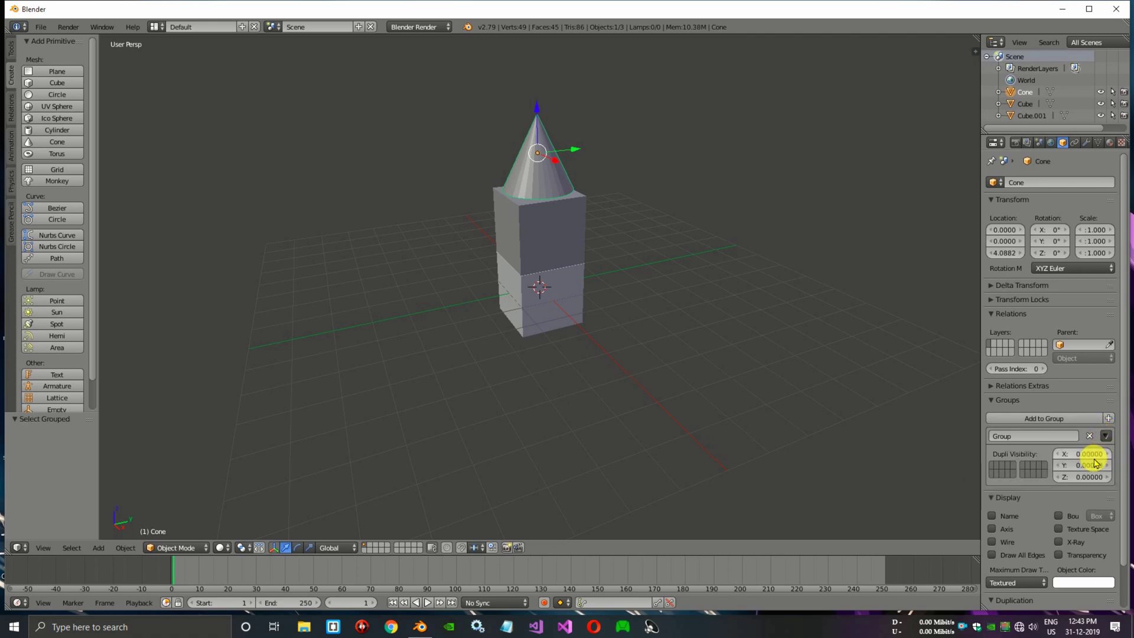
Link the upper cube to the existing group named Group and select the grouped objects.
right_click(545, 220)
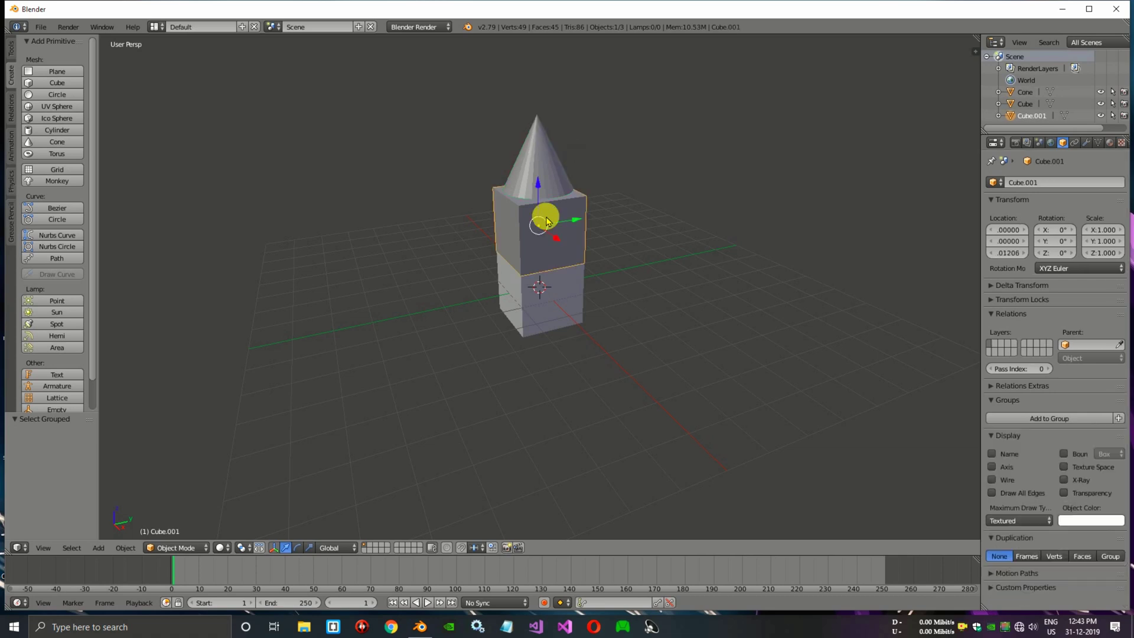
click(1078, 421)
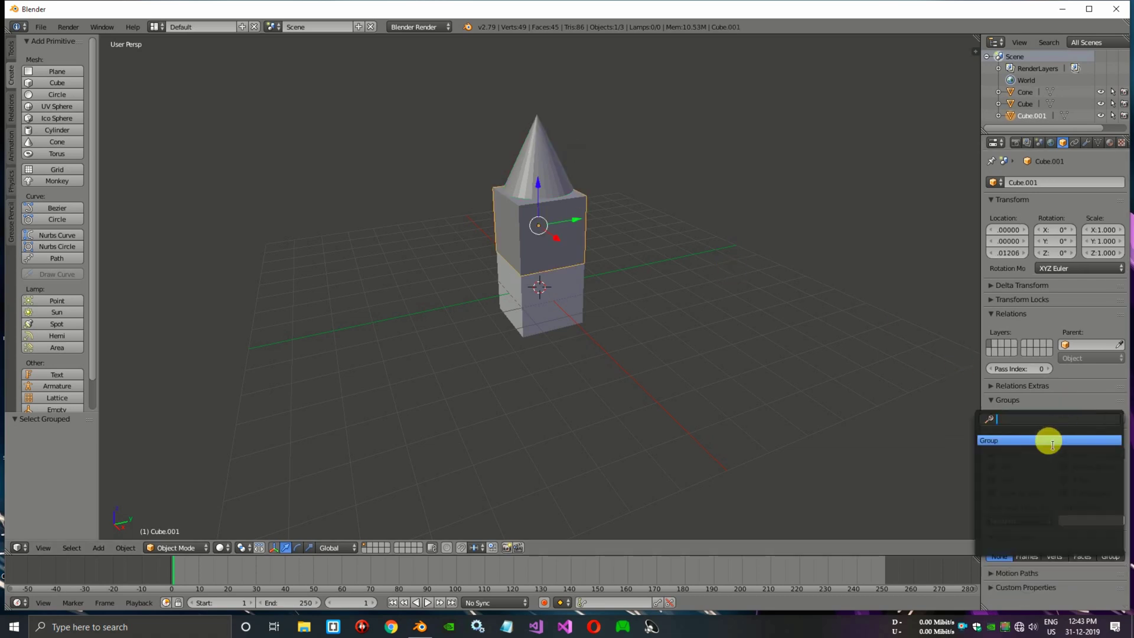
click(1009, 443)
click(1106, 437)
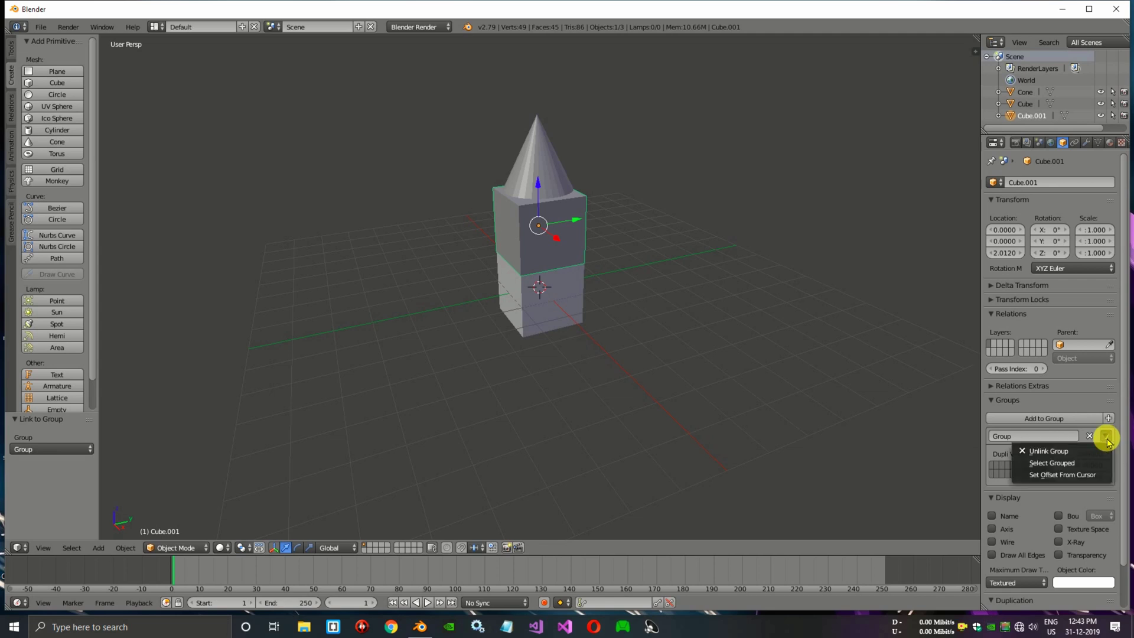
click(1087, 463)
Link the lower cube to the existing group named Group.
click(555, 294)
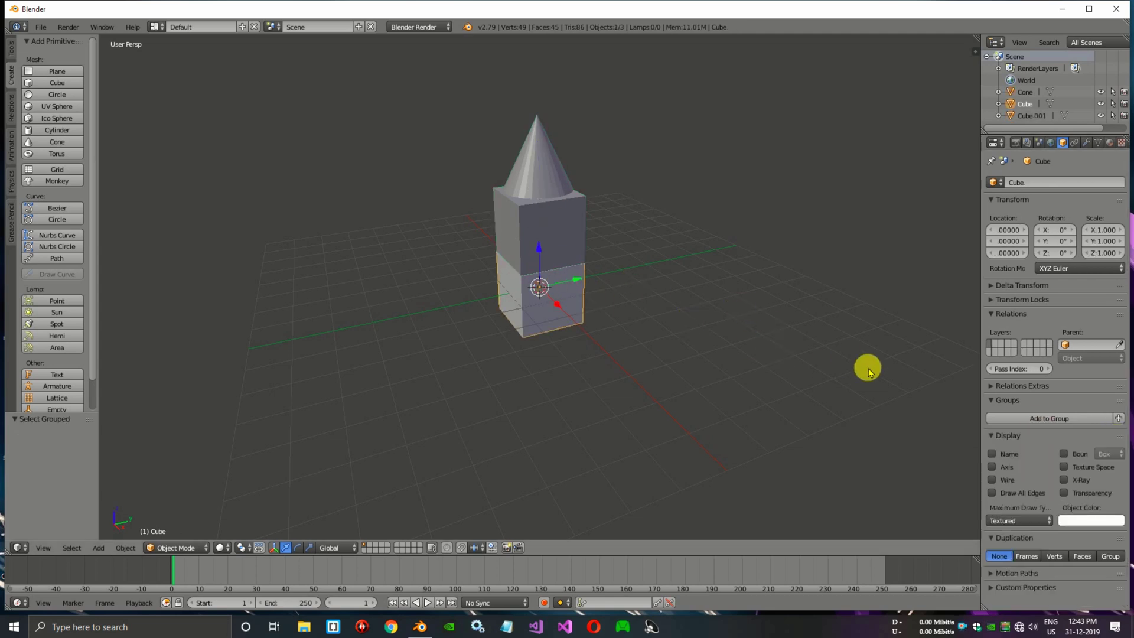
click(1040, 418)
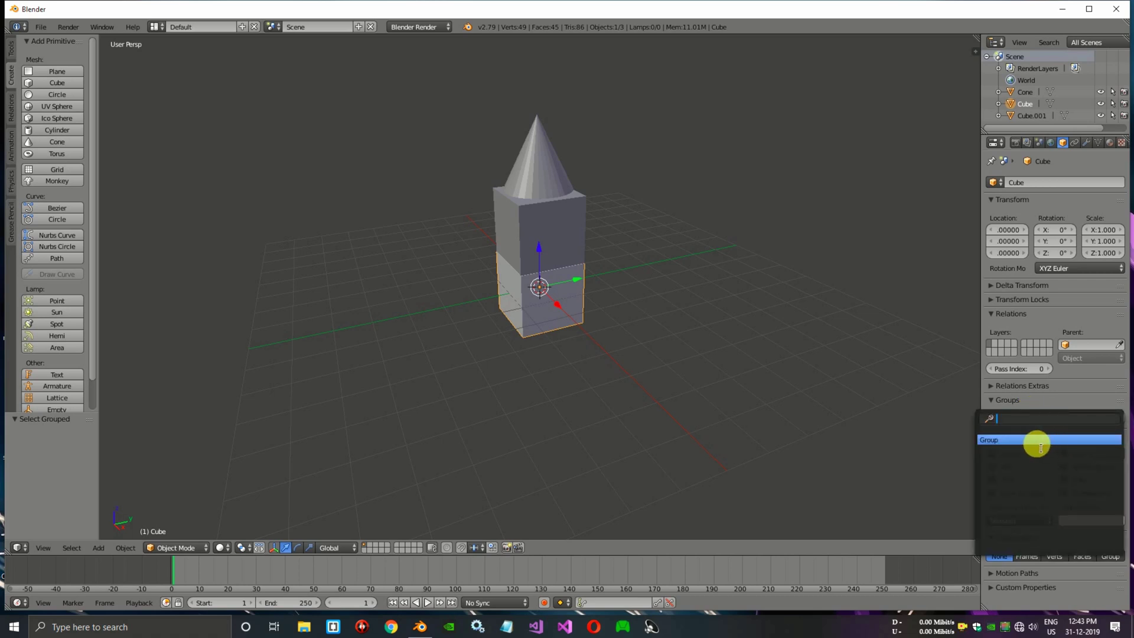
click(1037, 440)
Select all members of the group and move them together about -2.27 along the Y axis.
click(1106, 437)
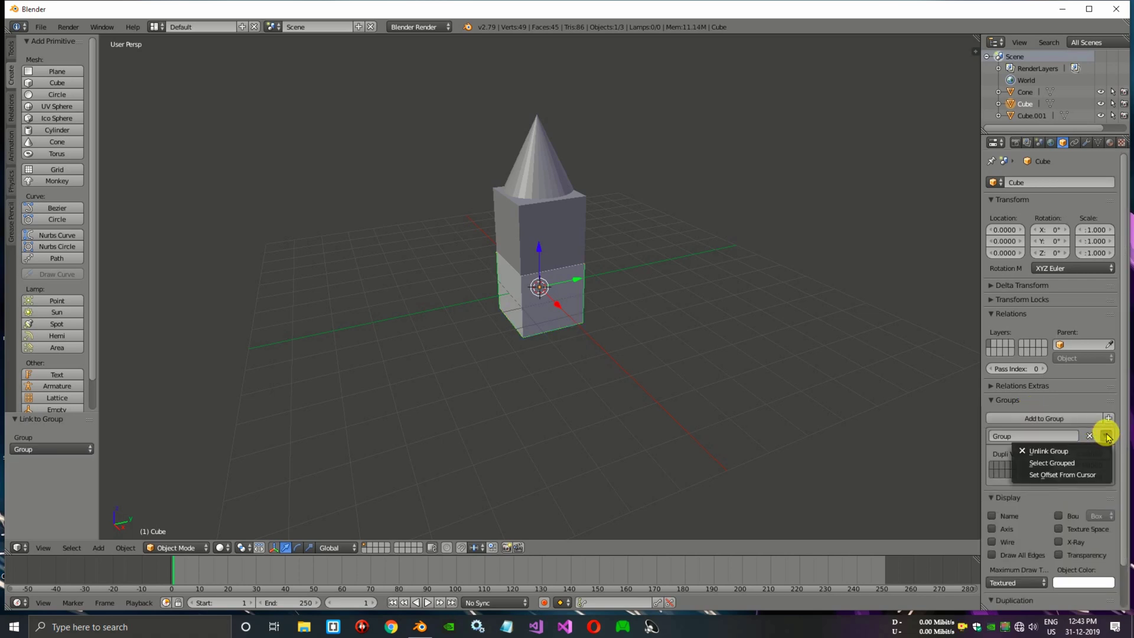
click(1081, 463)
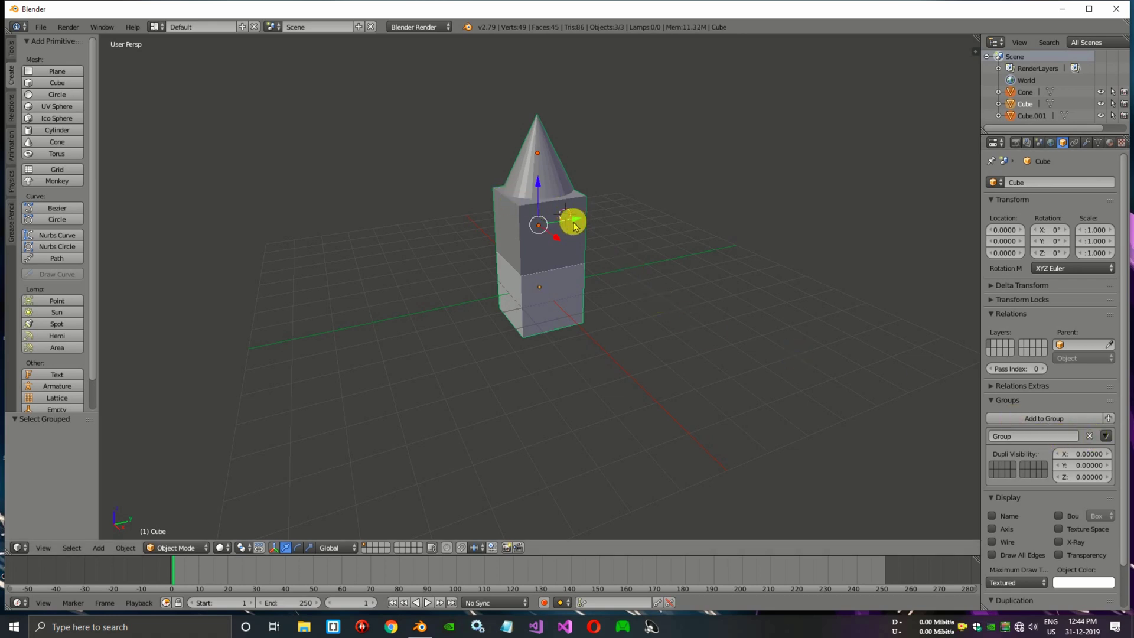
drag(573, 224, 499, 236)
right_click(630, 227)
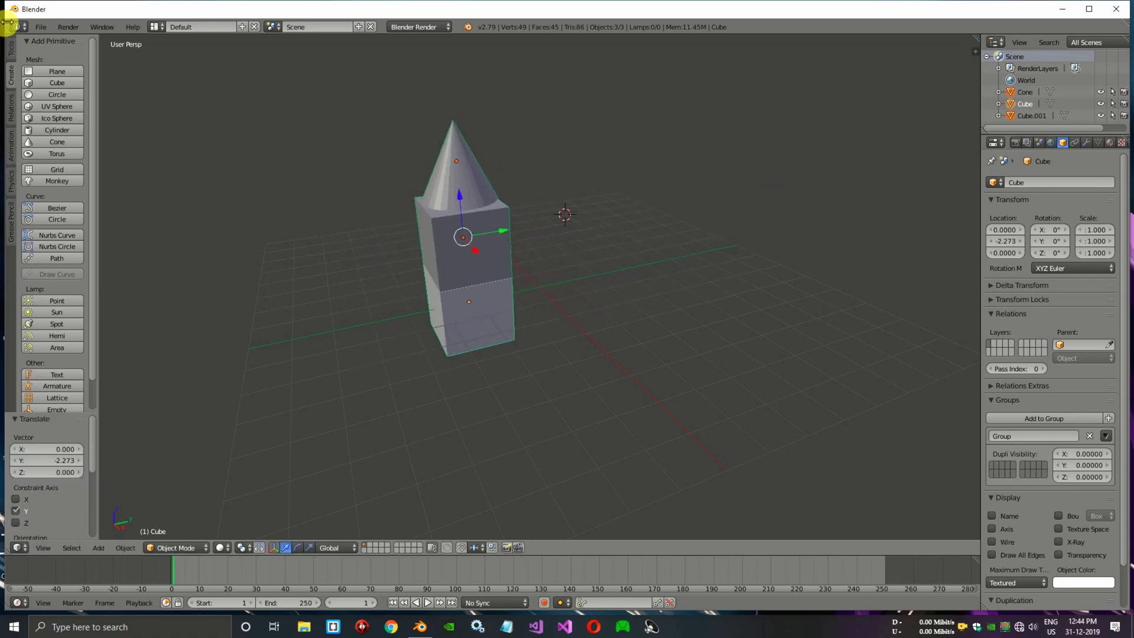
Export the model in FBX format to the Desktop folder as group.fbx.
click(41, 26)
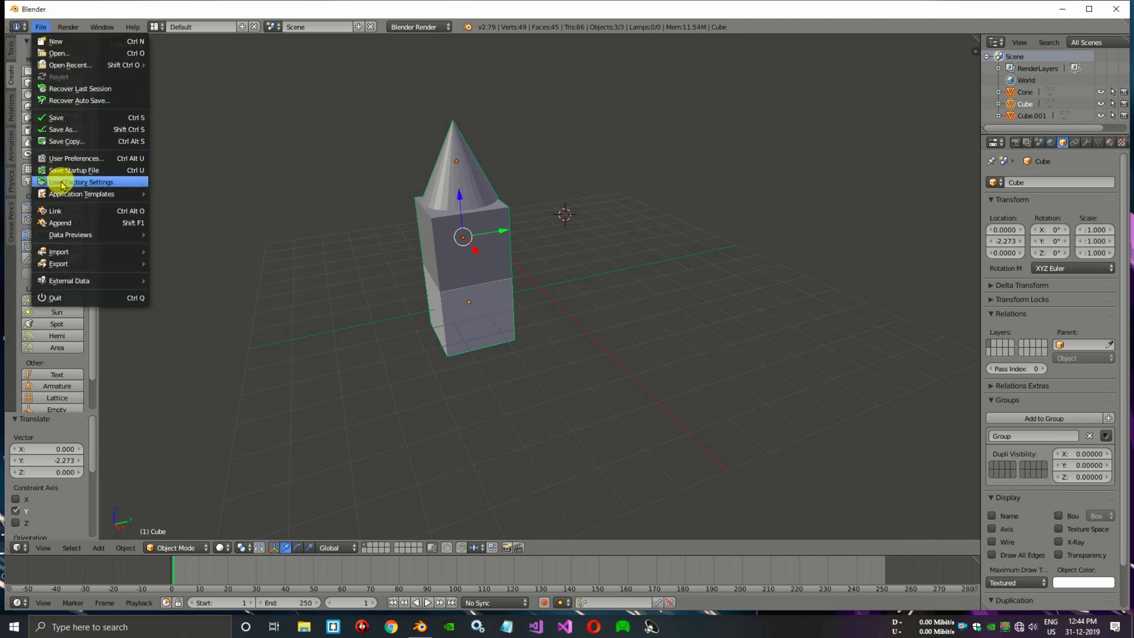
mouse_move(81, 262)
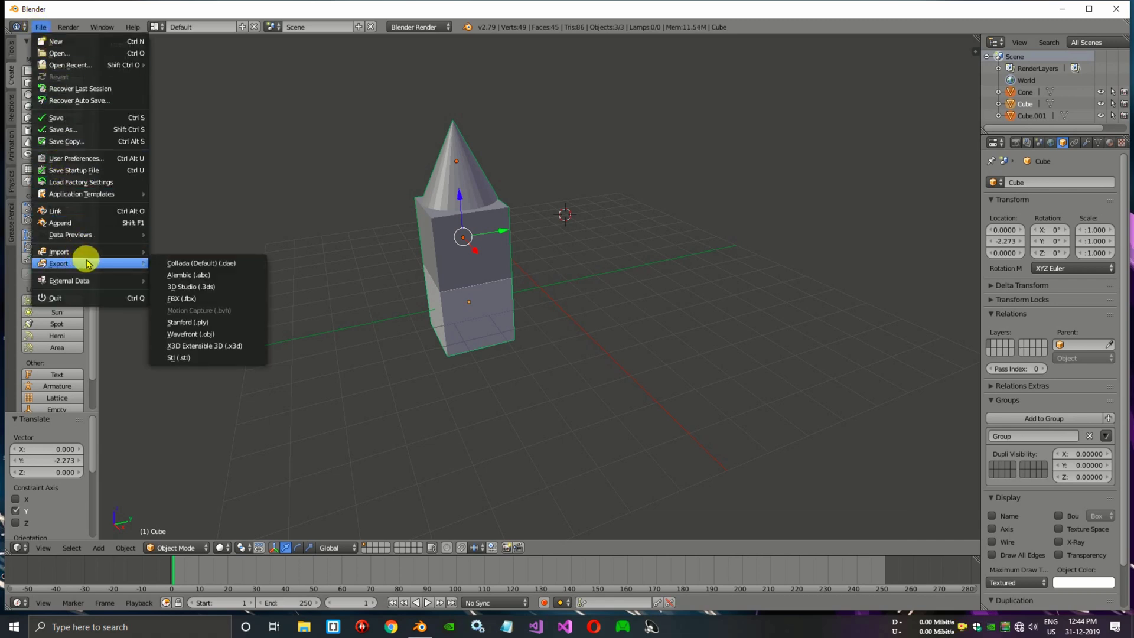
click(197, 298)
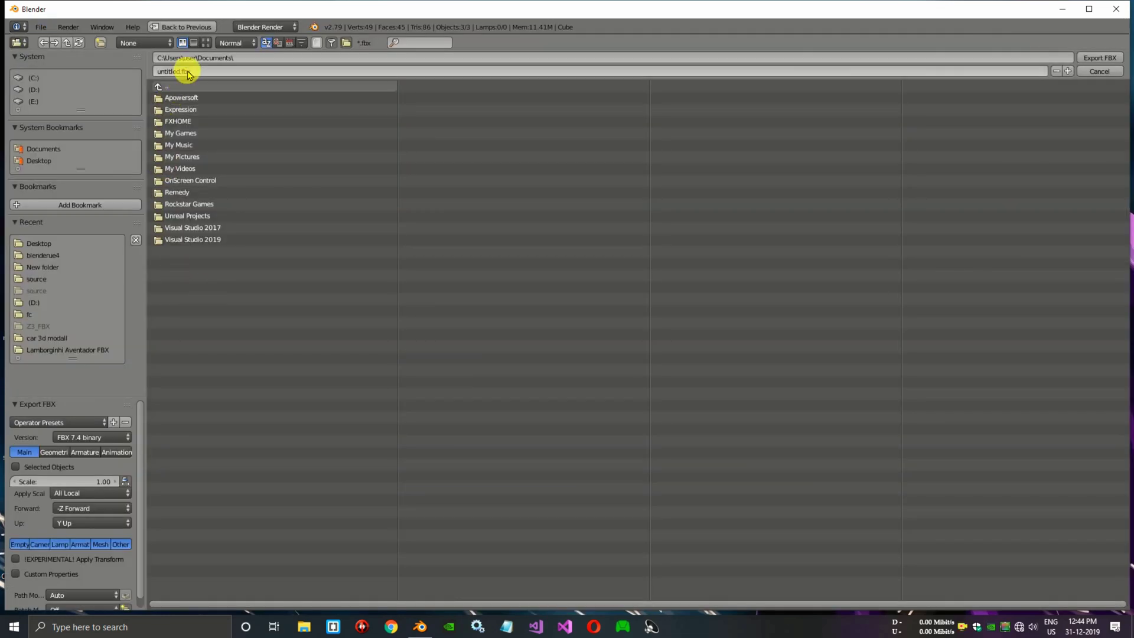
click(41, 162)
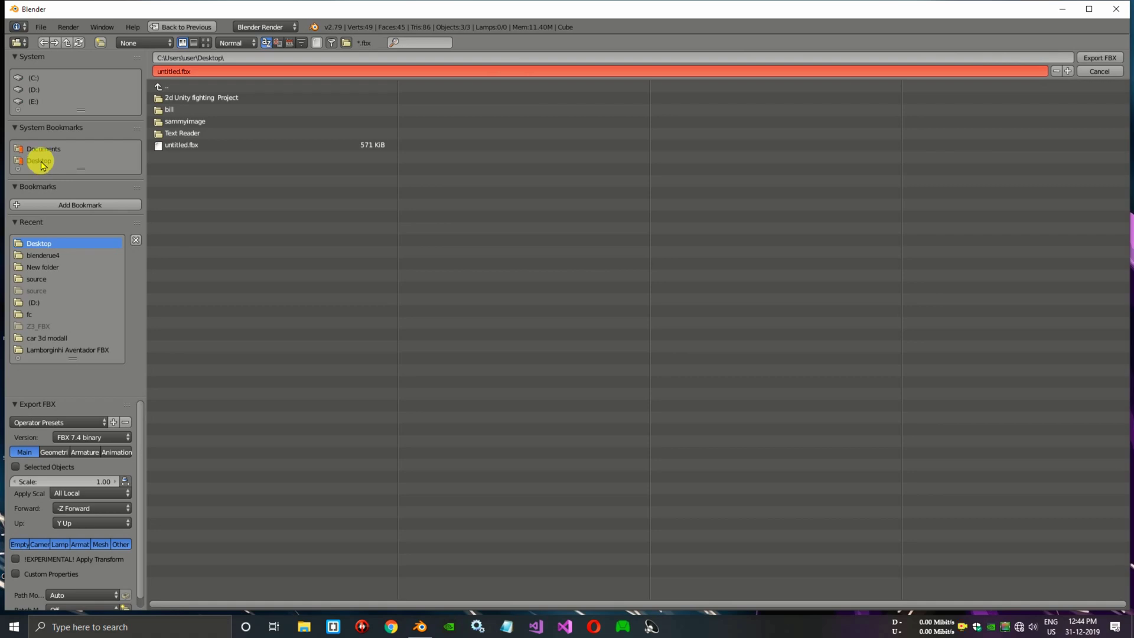
click(176, 79)
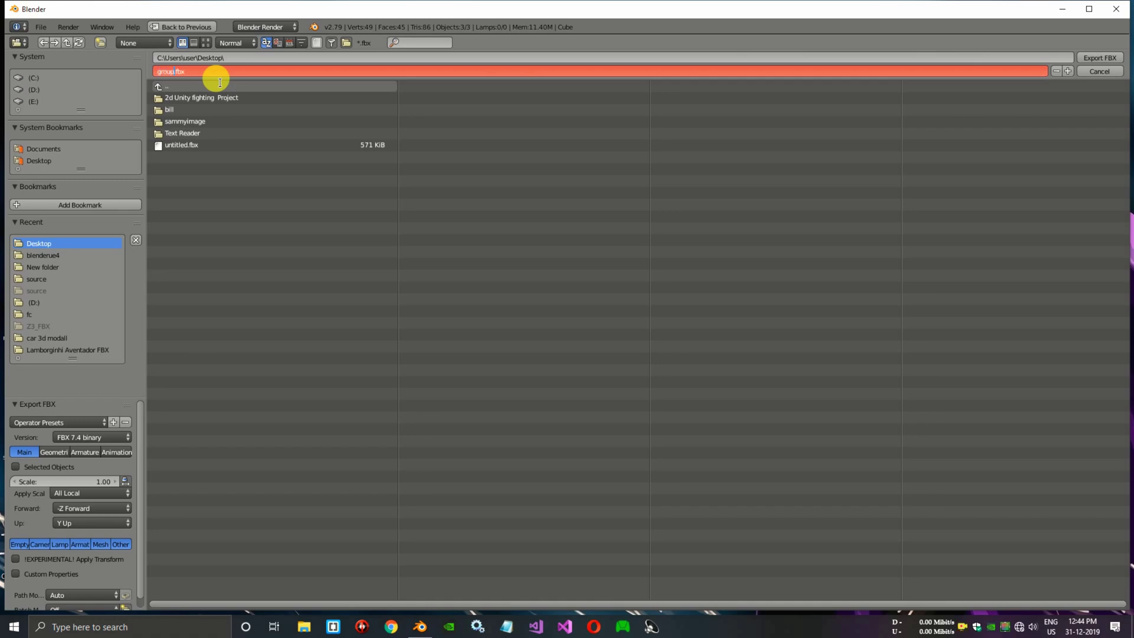
click(46, 161)
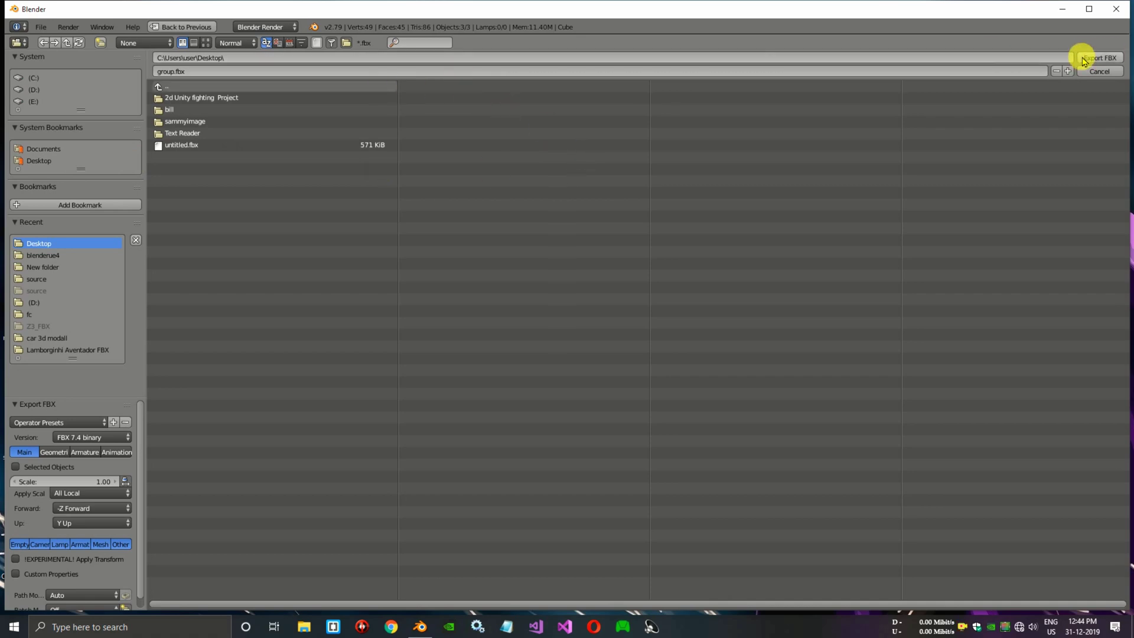
click(1086, 58)
Try to open group.fbx from the desktop.
click(1062, 8)
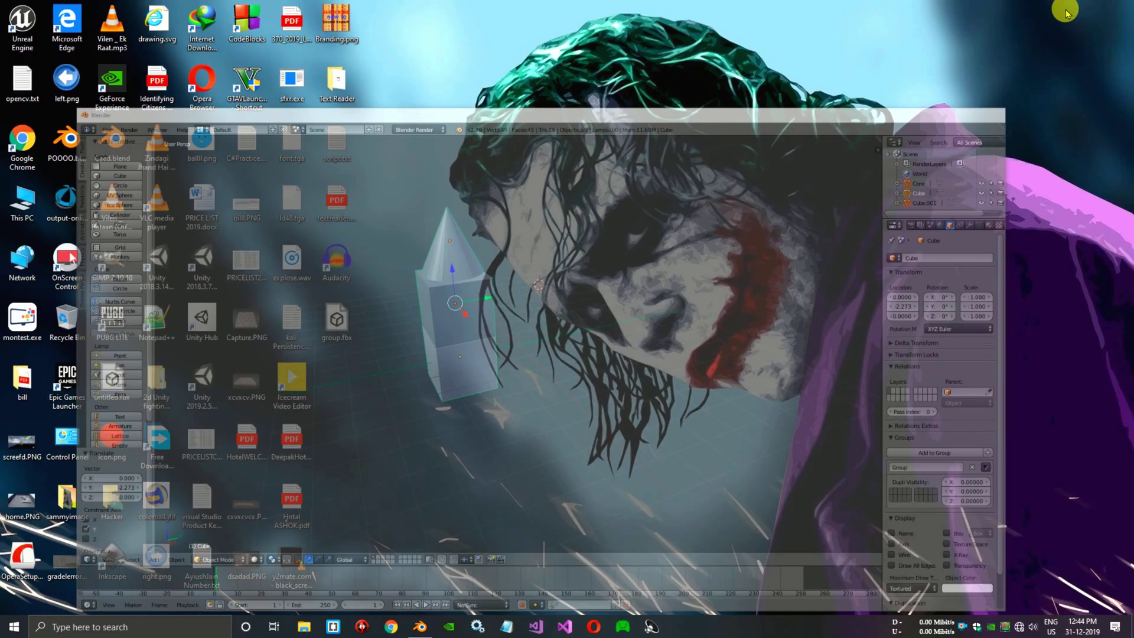
double_click(336, 322)
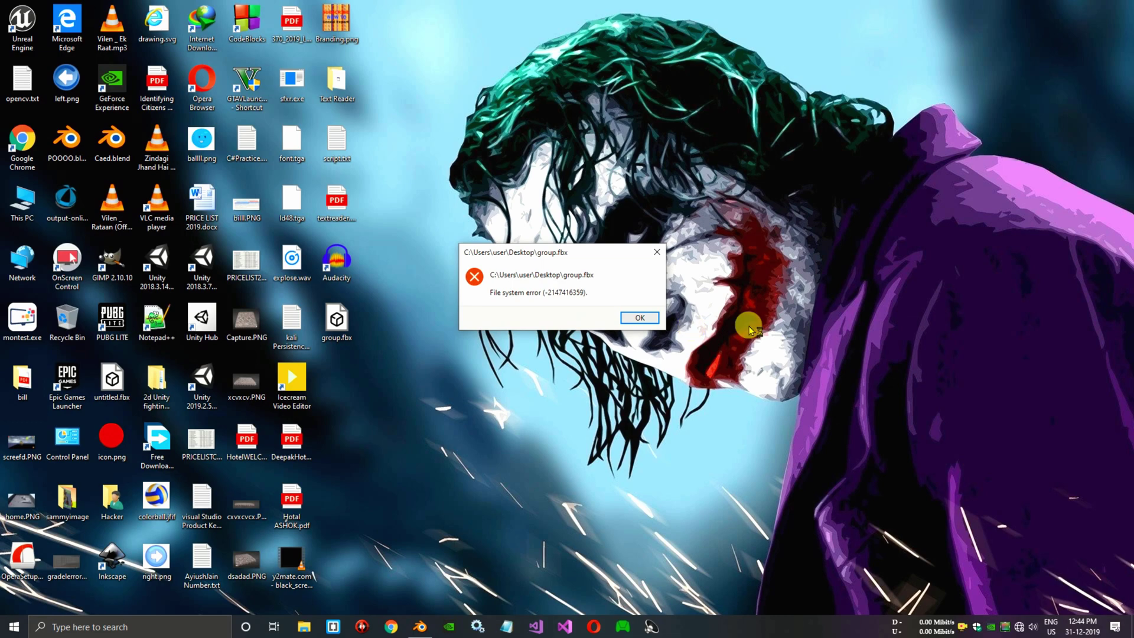
click(646, 317)
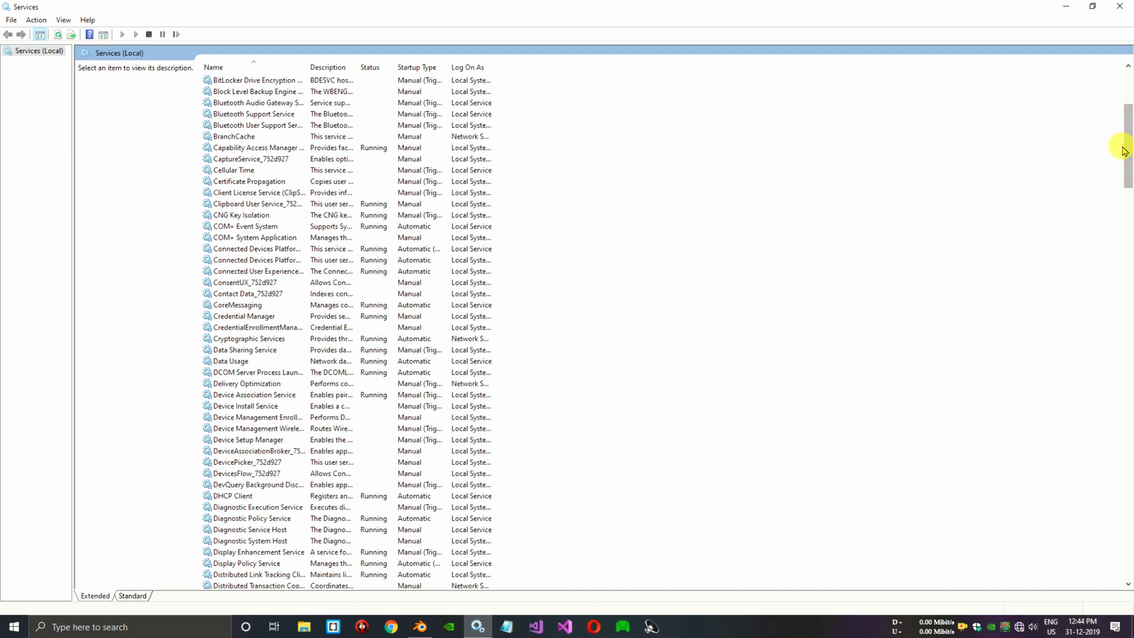
In Windows Services, set the startup type of the Windows License Manager Service to Manual and apply it.
drag(1130, 148, 1127, 539)
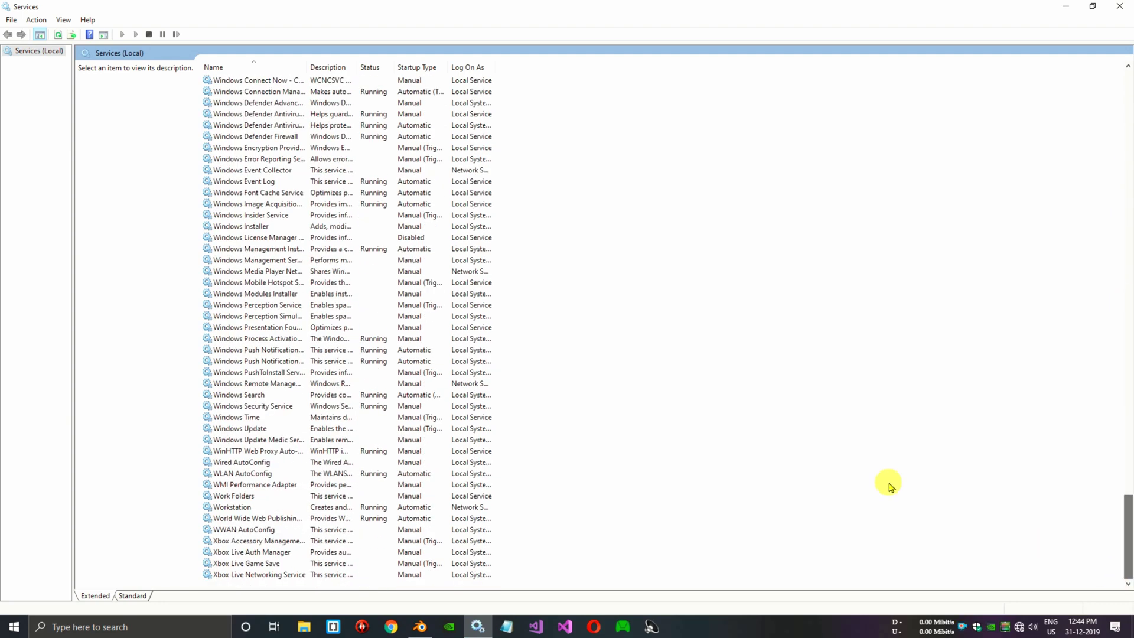
right_click(325, 237)
click(355, 347)
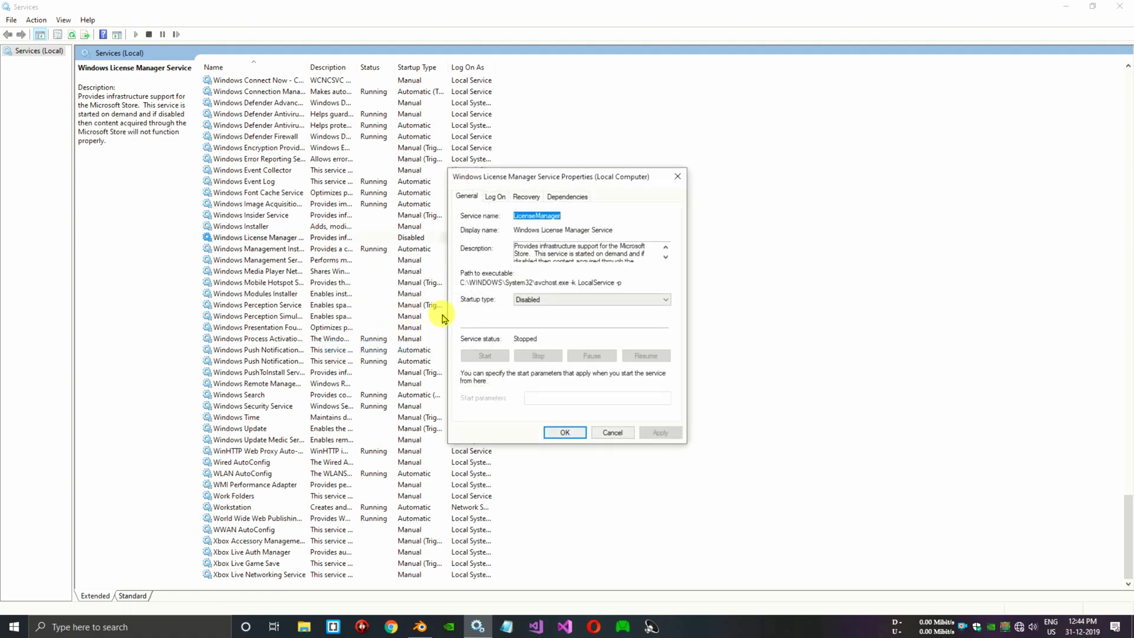
click(571, 299)
click(539, 325)
click(656, 432)
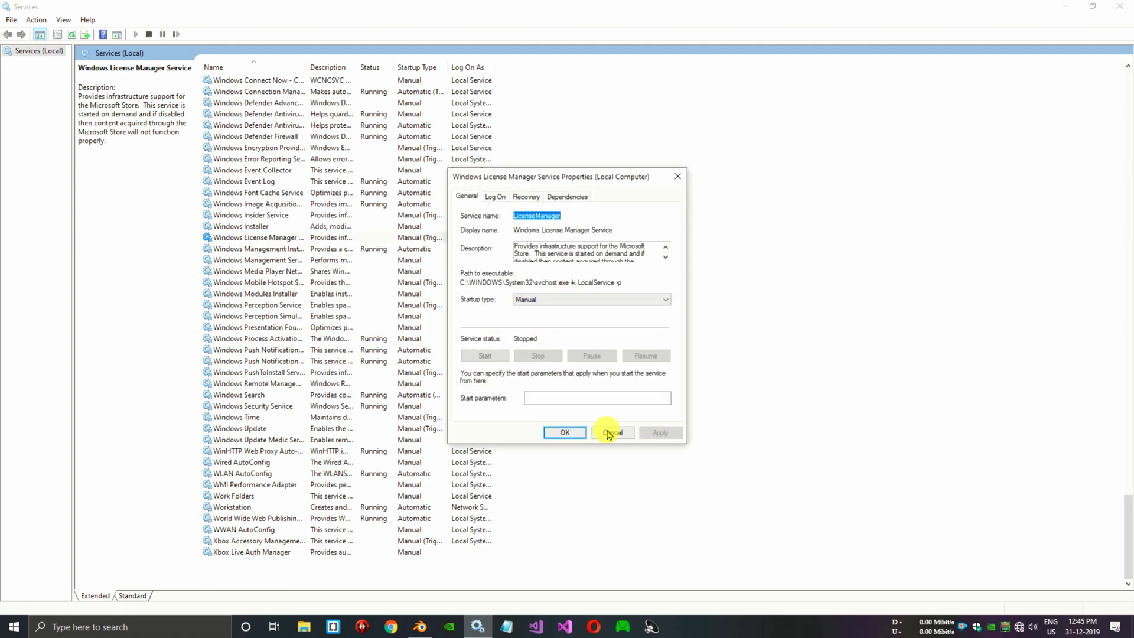
click(564, 433)
Inspect group.fbx from the desktop in 3D Viewer and return to Blender.
click(1066, 7)
double_click(337, 319)
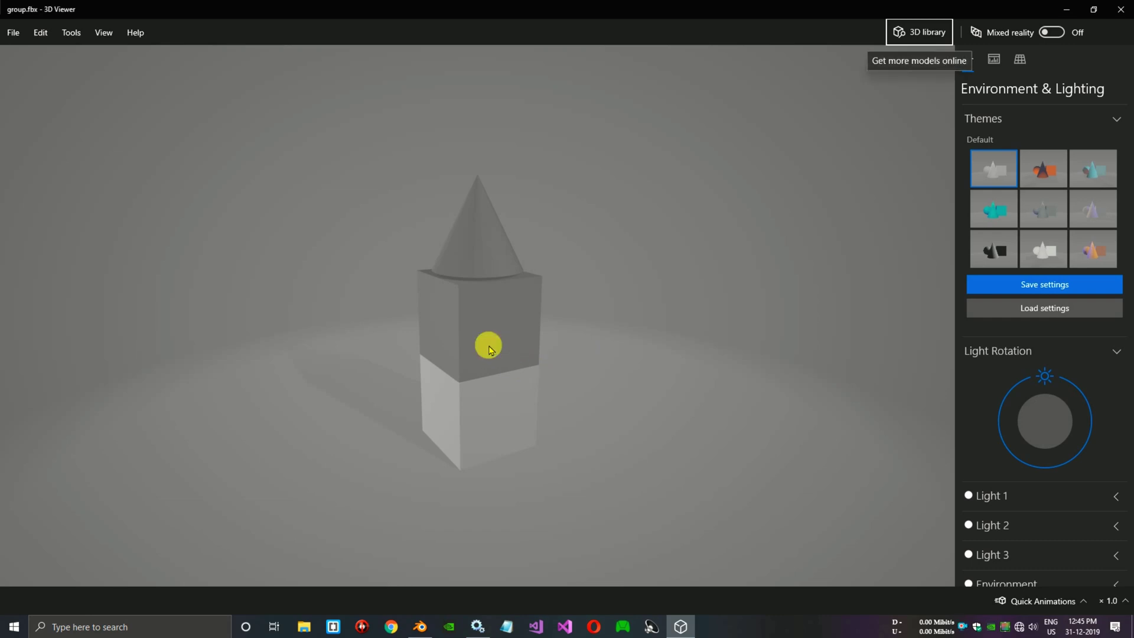
click(464, 395)
drag(572, 348, 537, 357)
click(1120, 9)
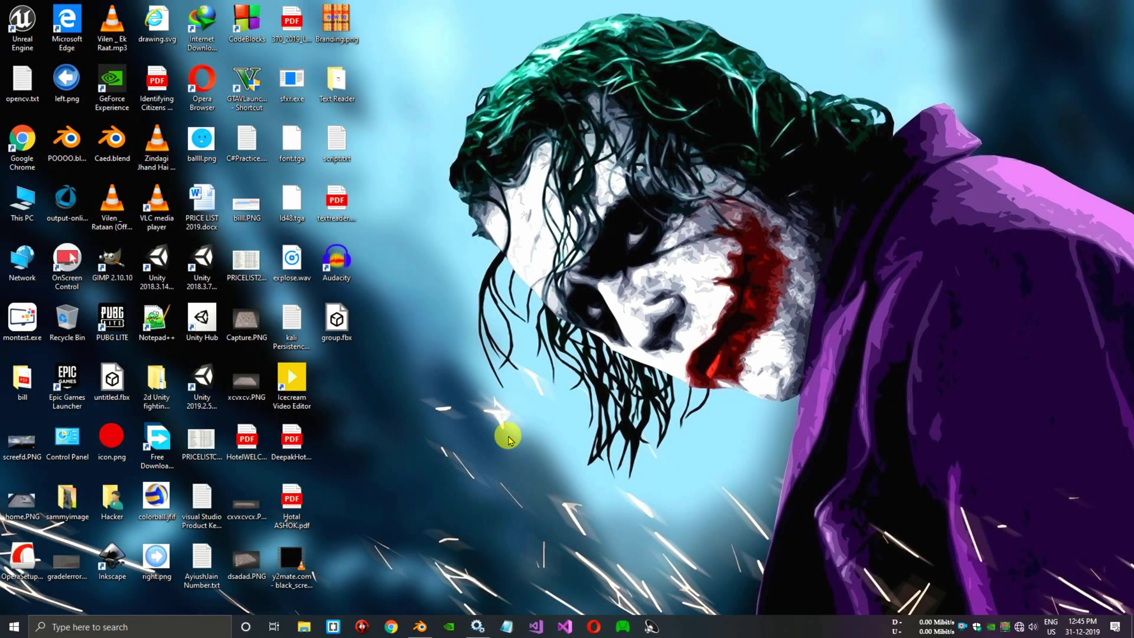
click(423, 628)
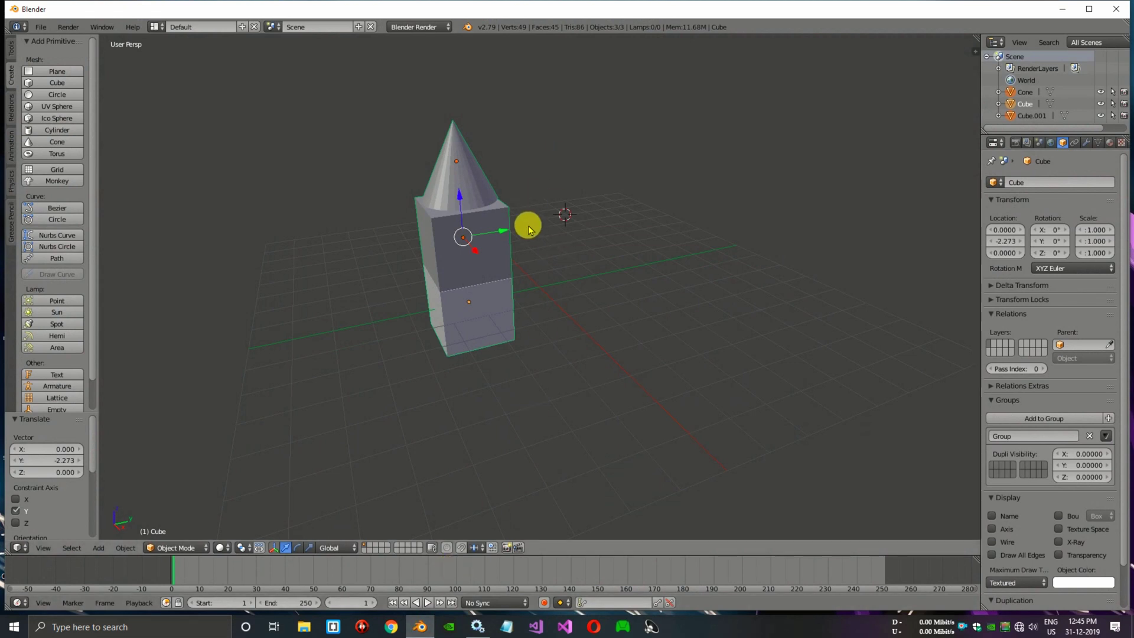
Delete the selected cone and two cubes, and add an ico sphere, a cylinder and a cone in their place.
key(x)
click(508, 231)
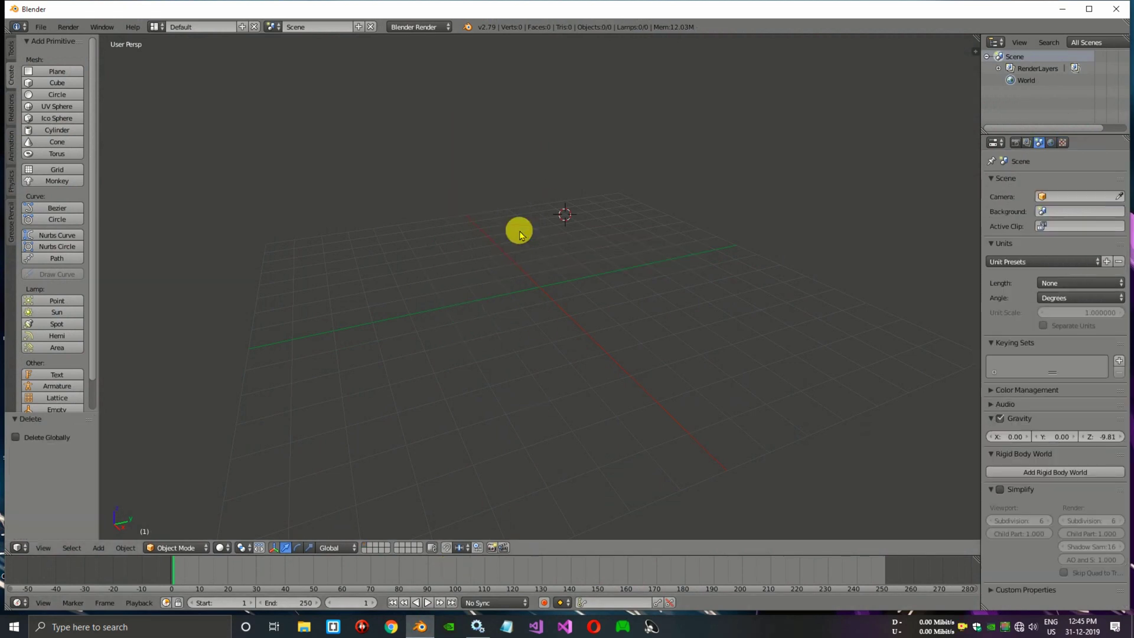
click(50, 118)
click(50, 130)
click(50, 141)
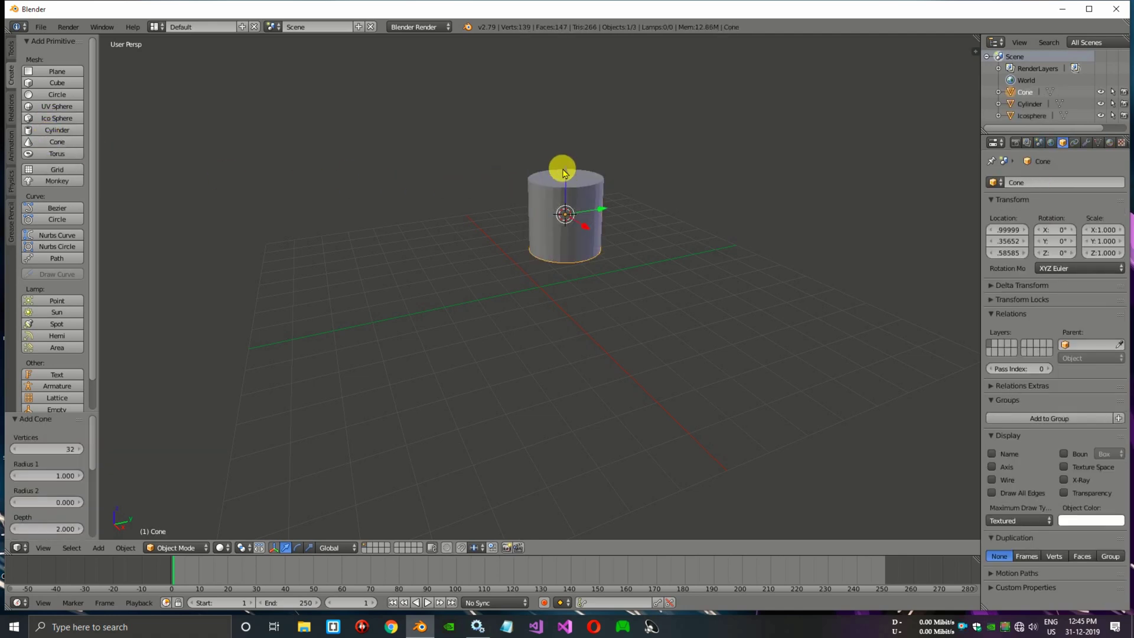
Raise the cone 2 units along Z so it sits on top of the cylinder.
drag(565, 173, 569, 250)
right_click(569, 250)
drag(566, 174, 555, 101)
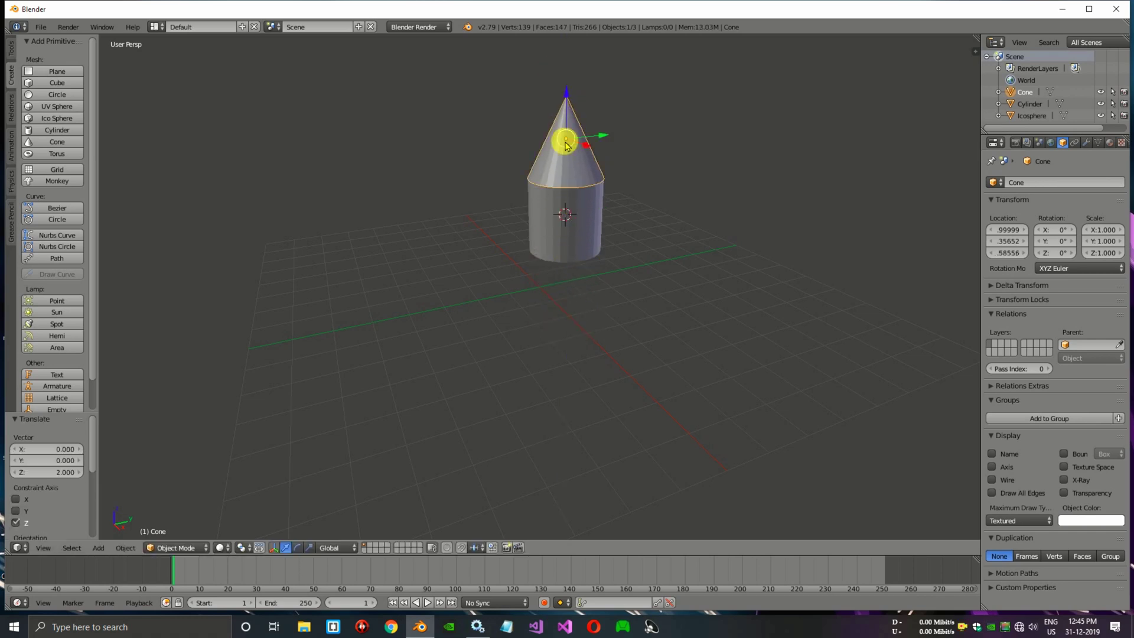
Separate the cylinder and the ico sphere along Y, moving the ico sphere about 4.95 units in the opposite direction from the cylinder.
click(583, 192)
right_click(592, 214)
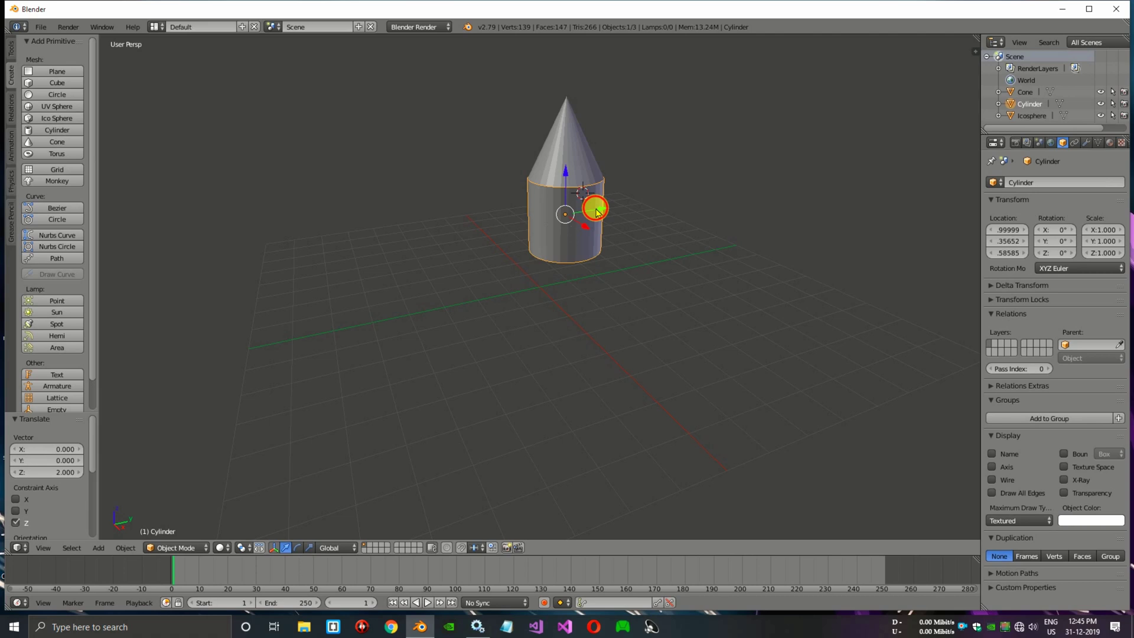
drag(597, 211, 506, 223)
right_click(577, 213)
drag(604, 208, 736, 198)
right_click(469, 228)
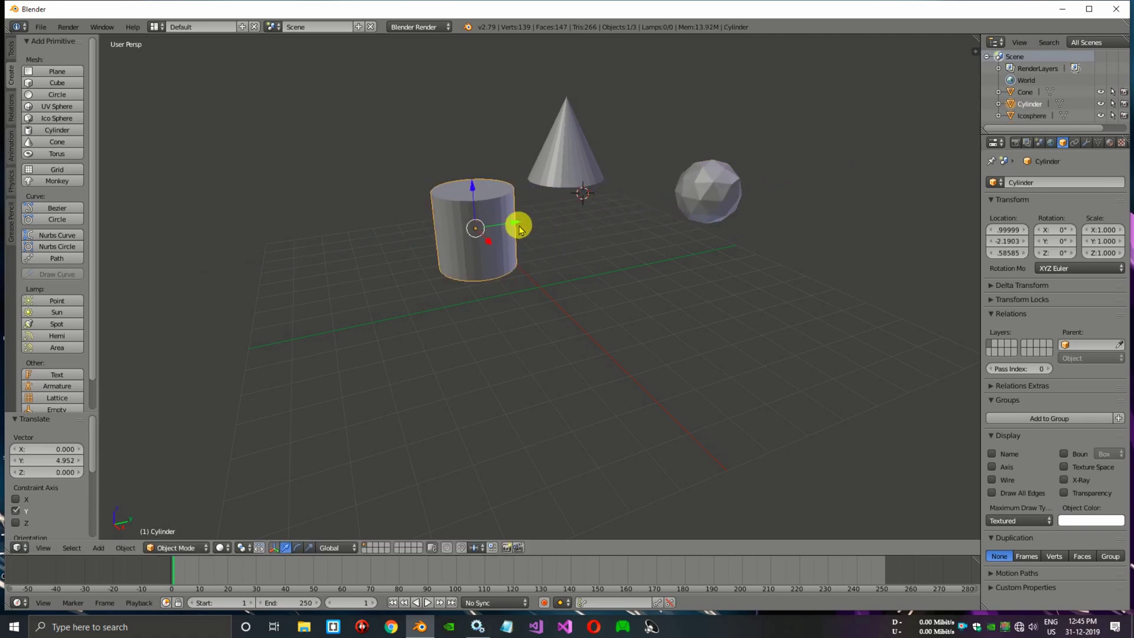
Move the cylinder back under the cone along Y and place the ico sphere beneath the cylinder.
drag(514, 222, 611, 219)
right_click(727, 194)
drag(733, 192, 608, 271)
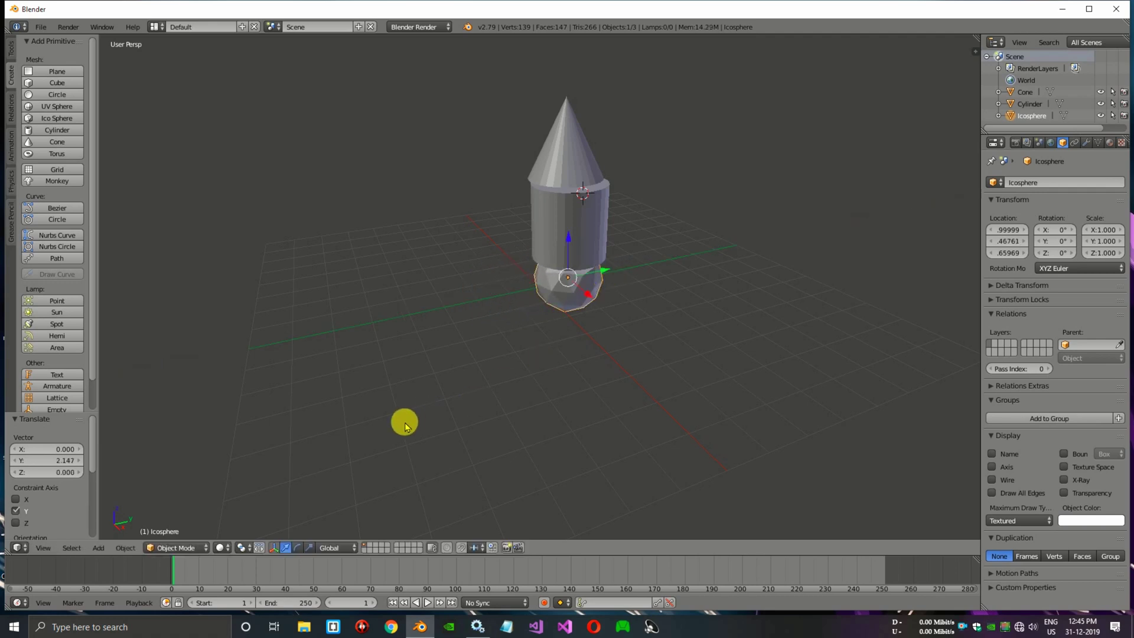
Parent the ico sphere and the cylinder to the cone with the Object parent type.
scroll(650, 309, up, 6)
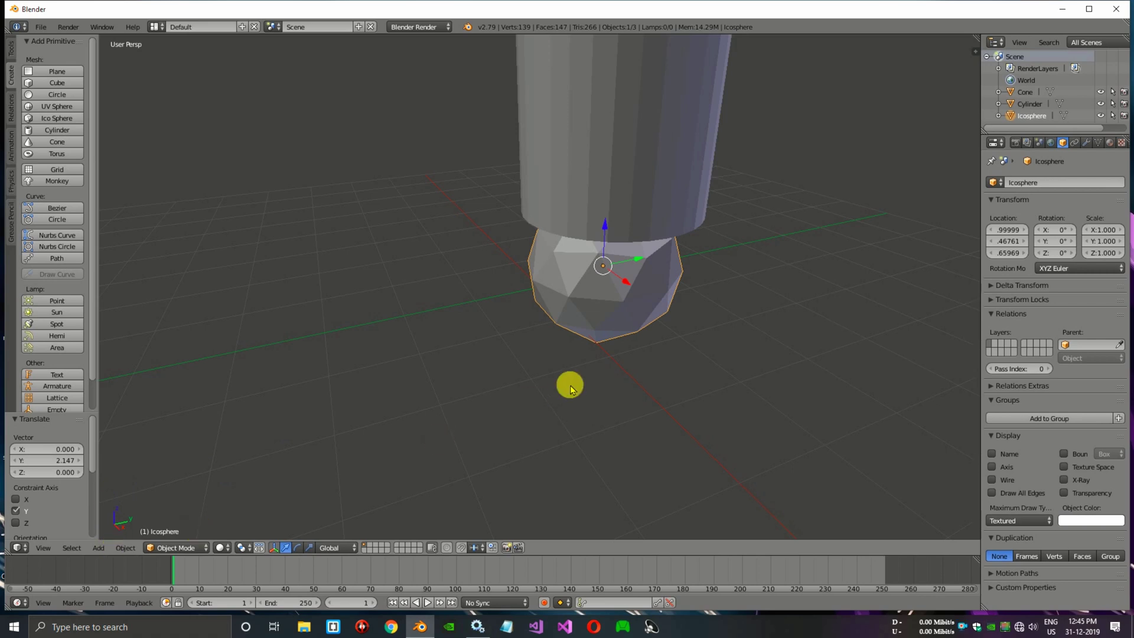
scroll(570, 386, down, 1)
scroll(570, 387, down, 3)
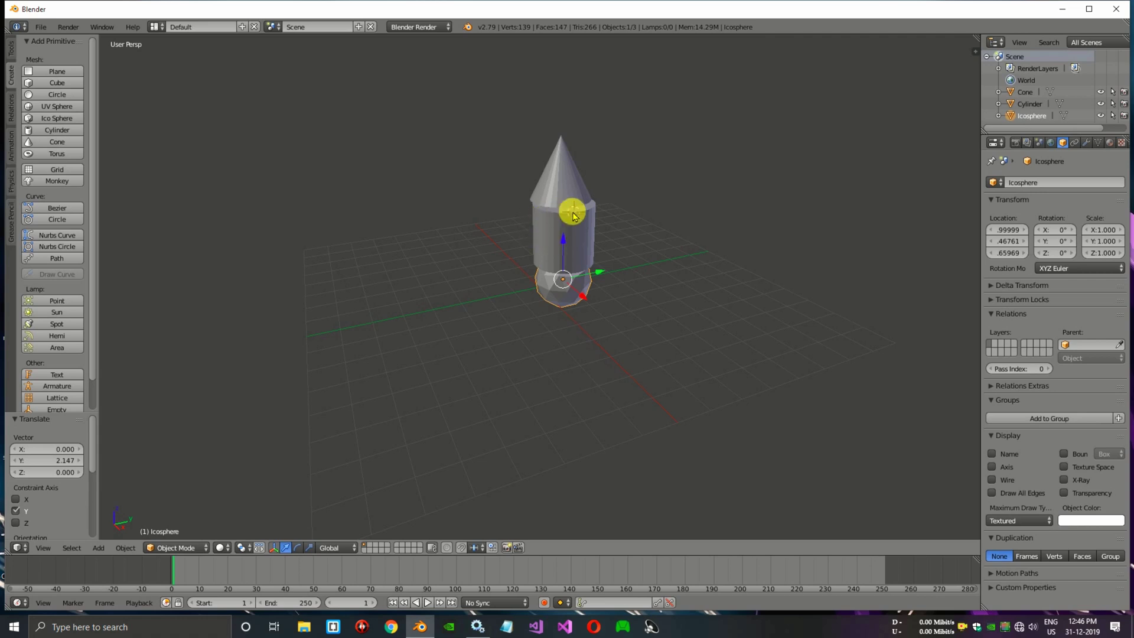
shift+right_click(571, 235)
shift+right_click(571, 183)
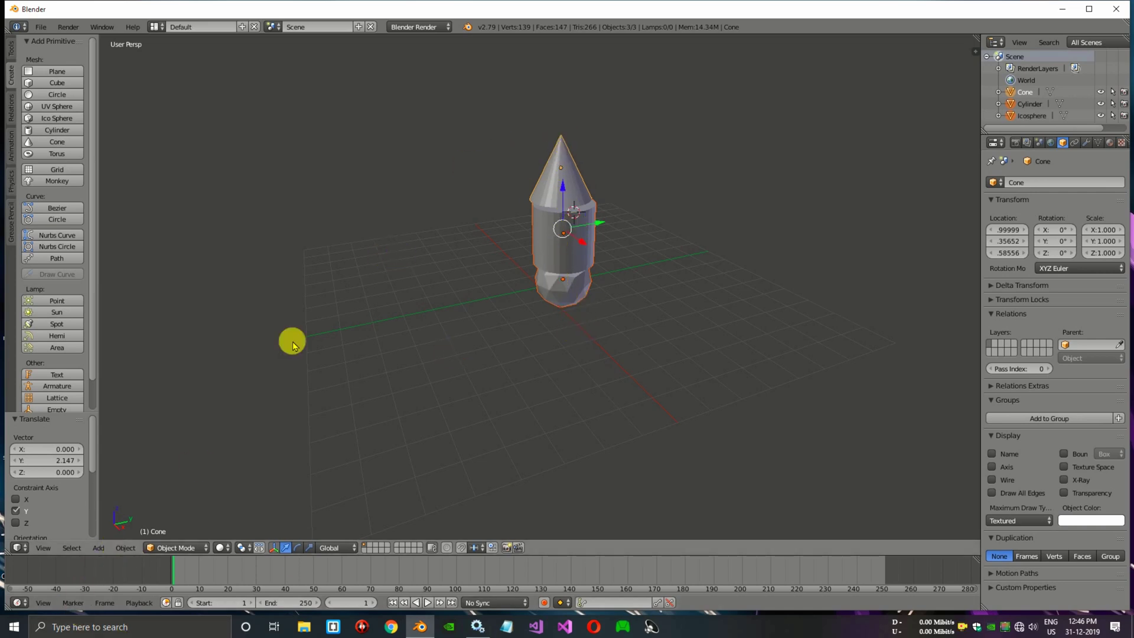
click(133, 549)
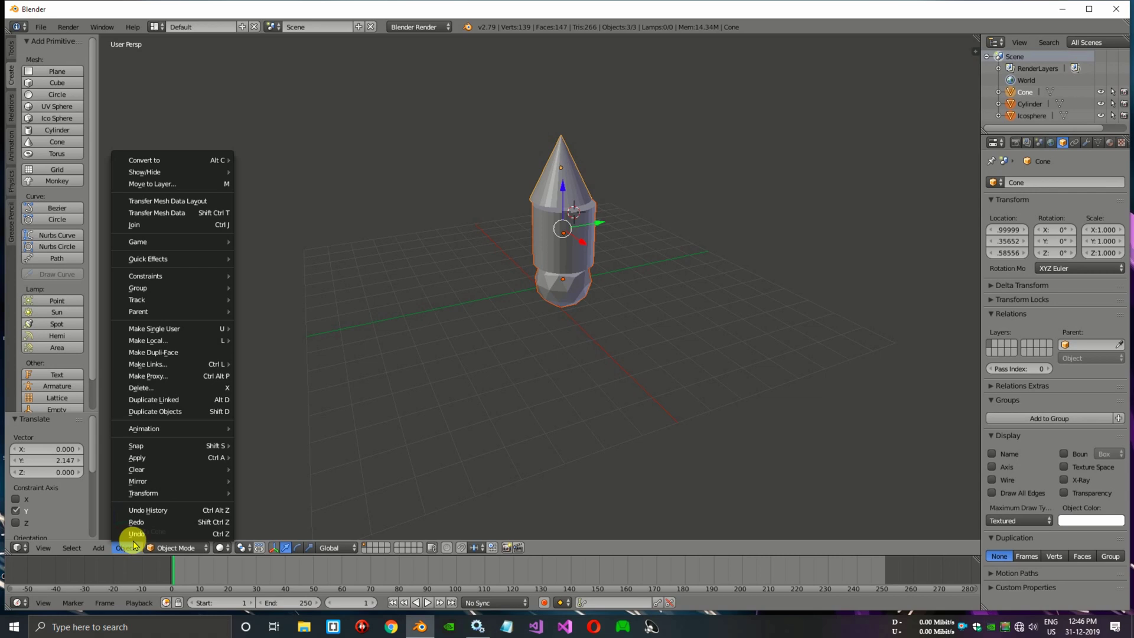
mouse_move(165, 304)
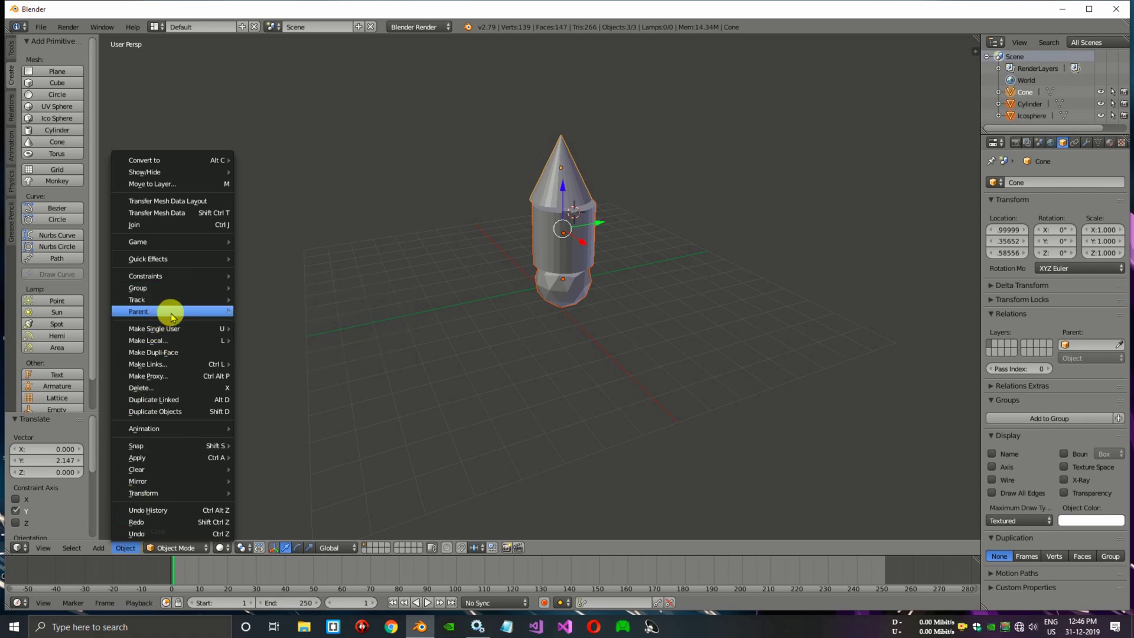
mouse_move(215, 318)
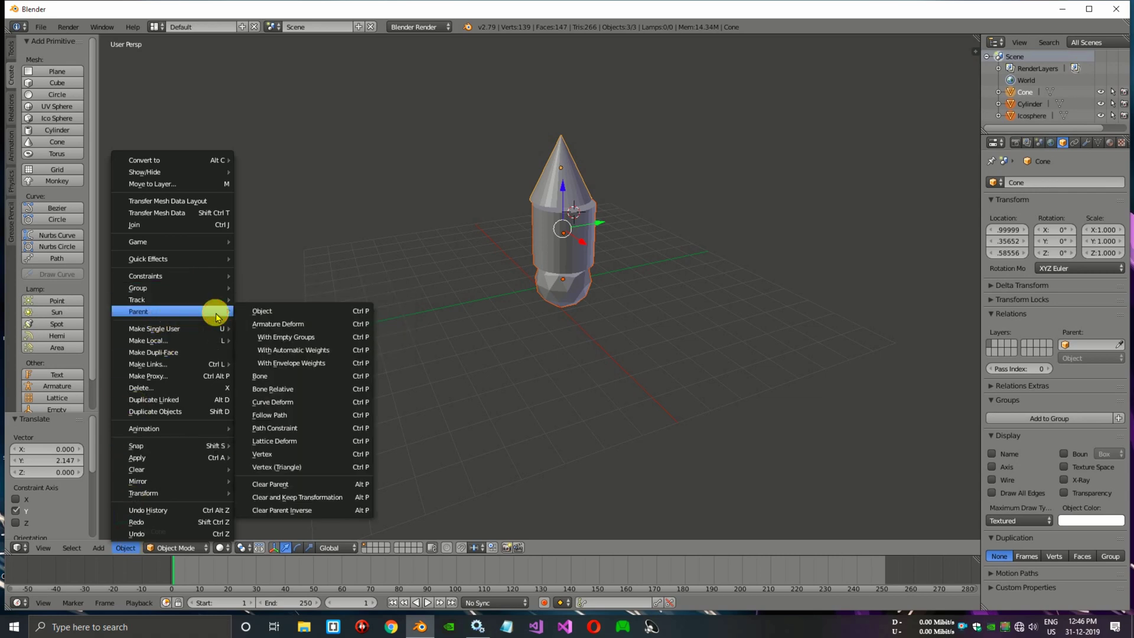
click(271, 310)
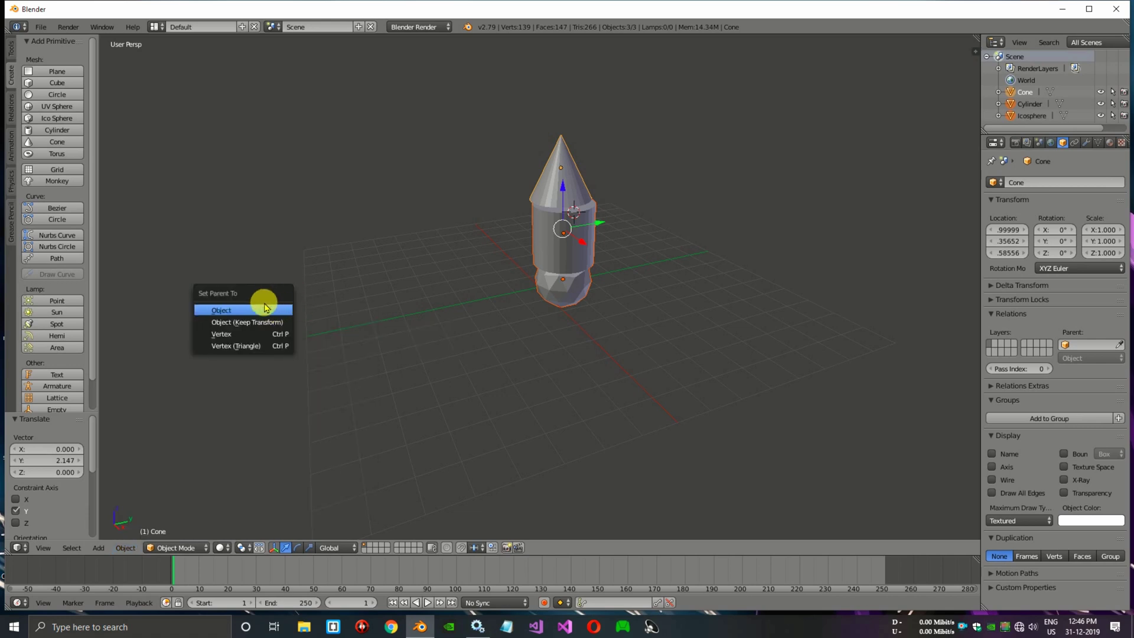
click(263, 309)
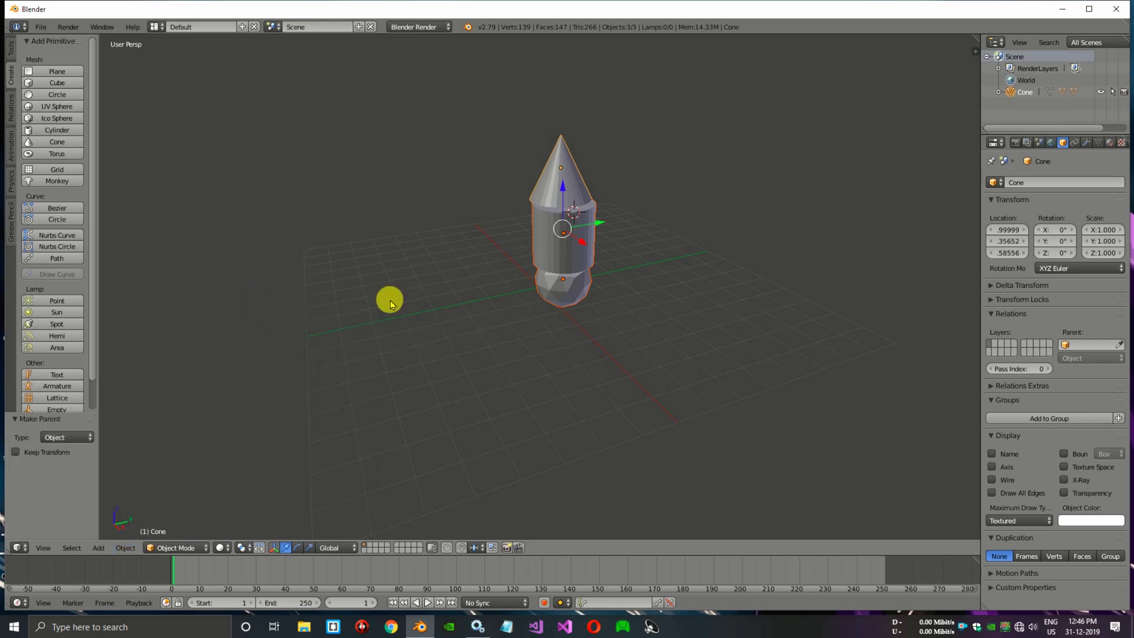
Move the parented objects together about -0.85 units along the Y axis.
key(g)
key(y)
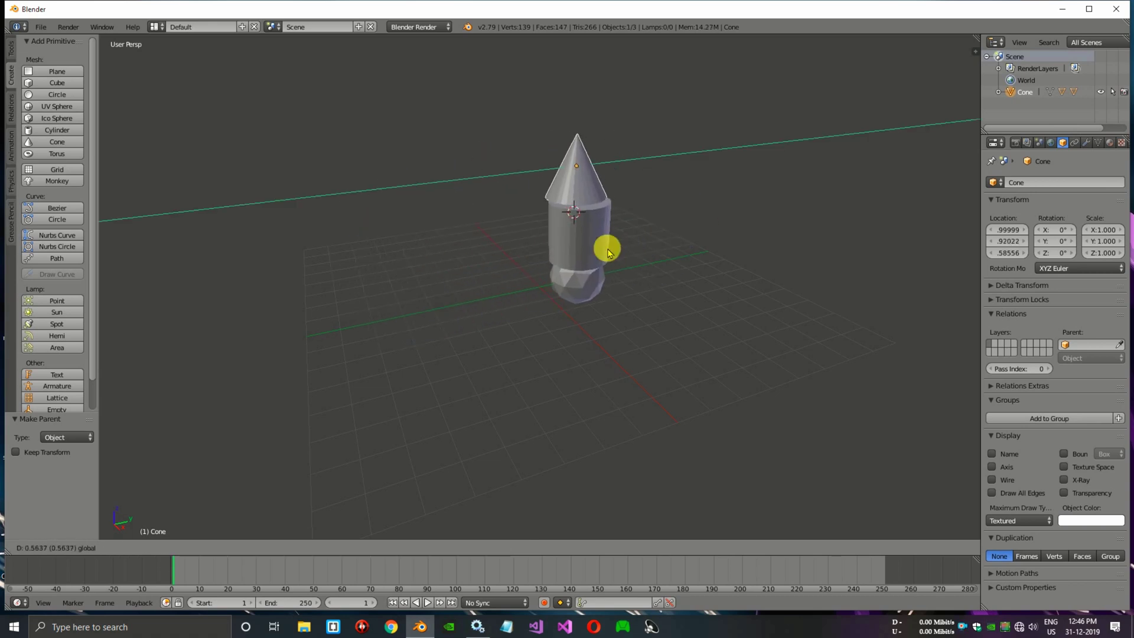
click(580, 256)
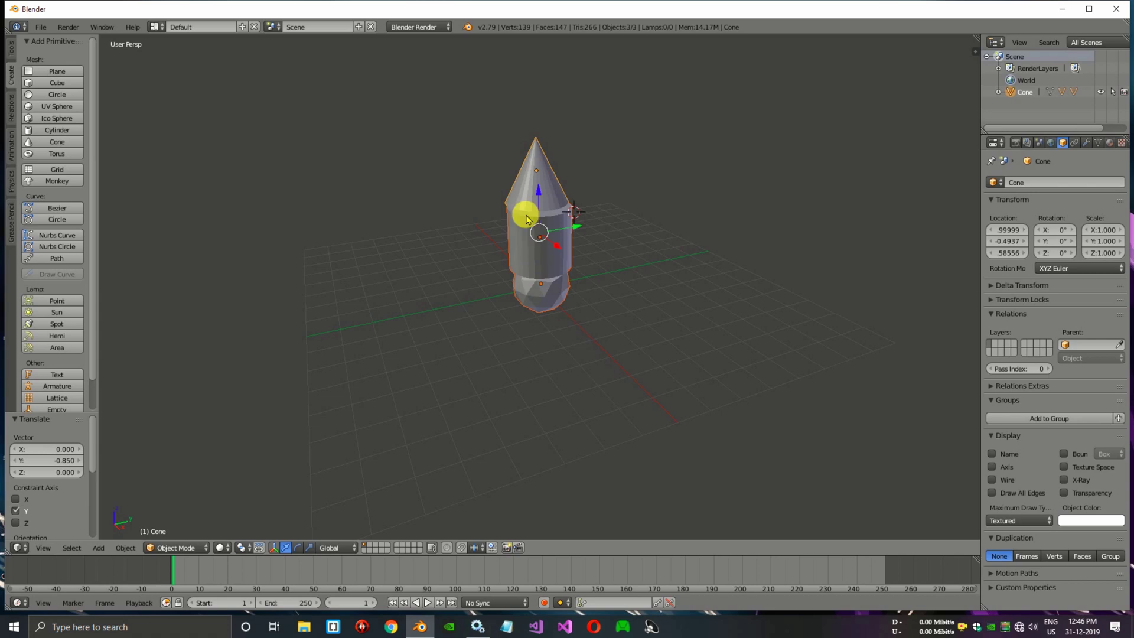
Export the parented model in FBX format to the Desktop folder as grou5p.fbx.
click(41, 27)
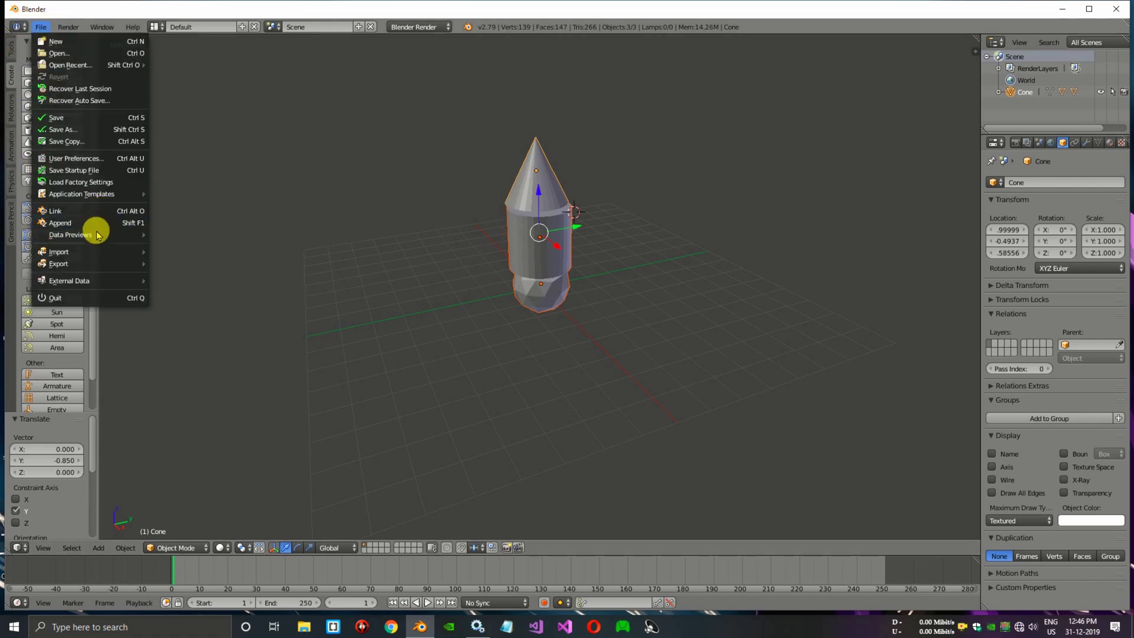
mouse_move(82, 262)
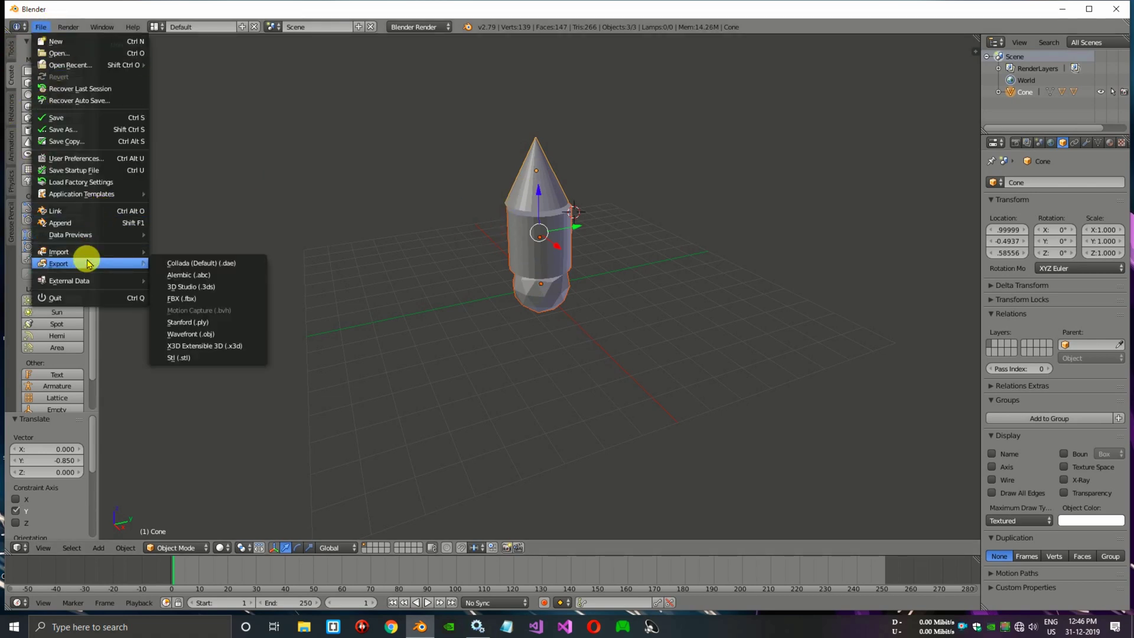
click(192, 299)
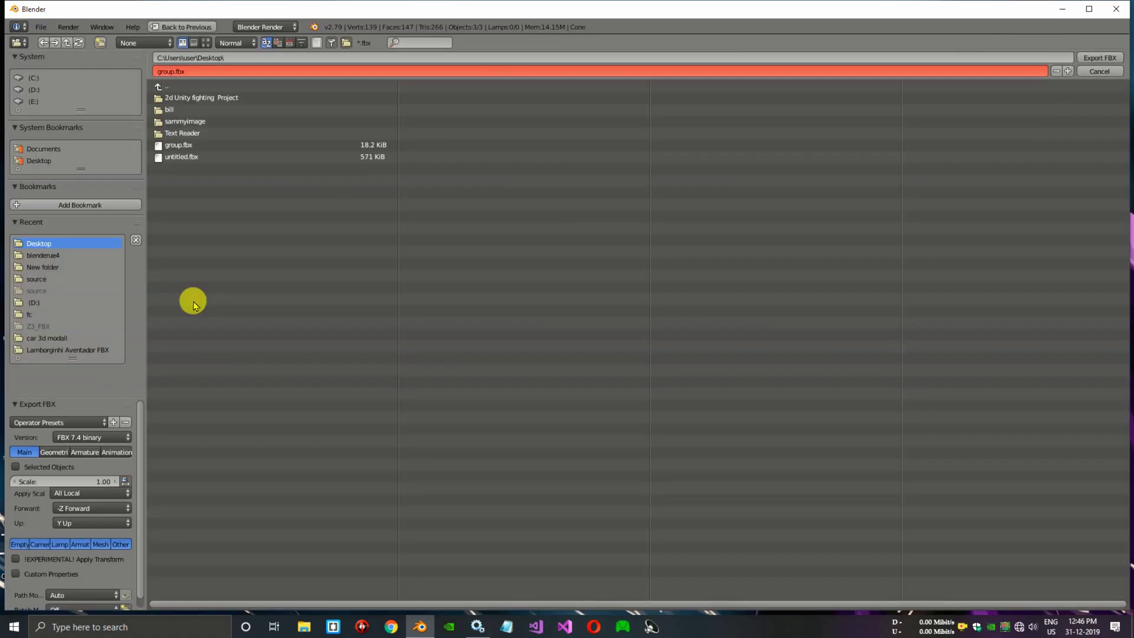
click(170, 74)
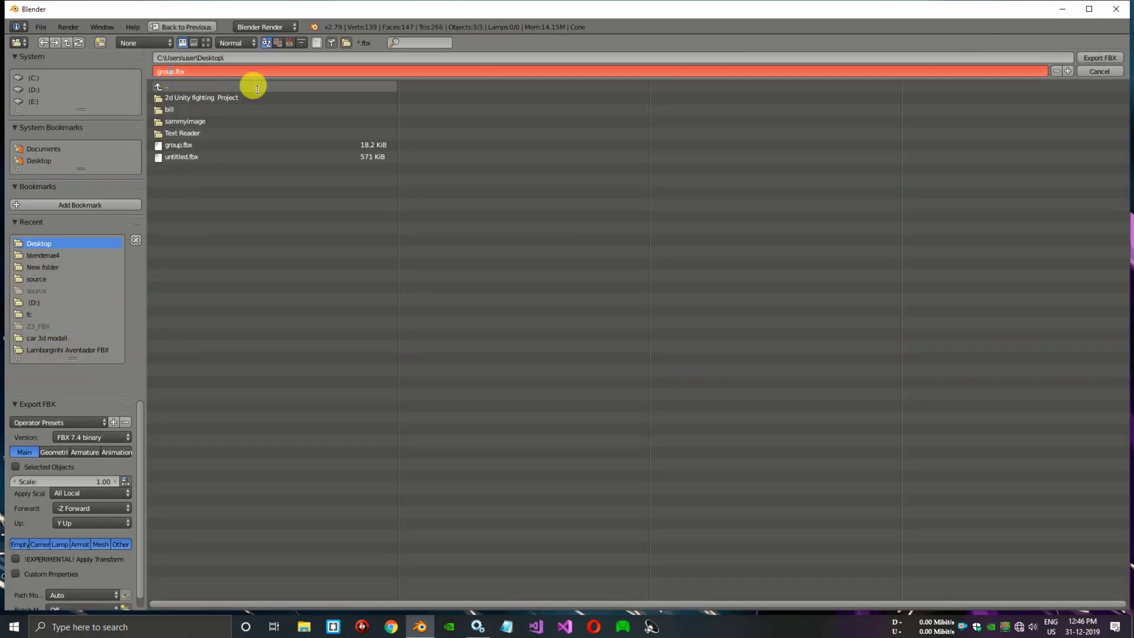
click(45, 168)
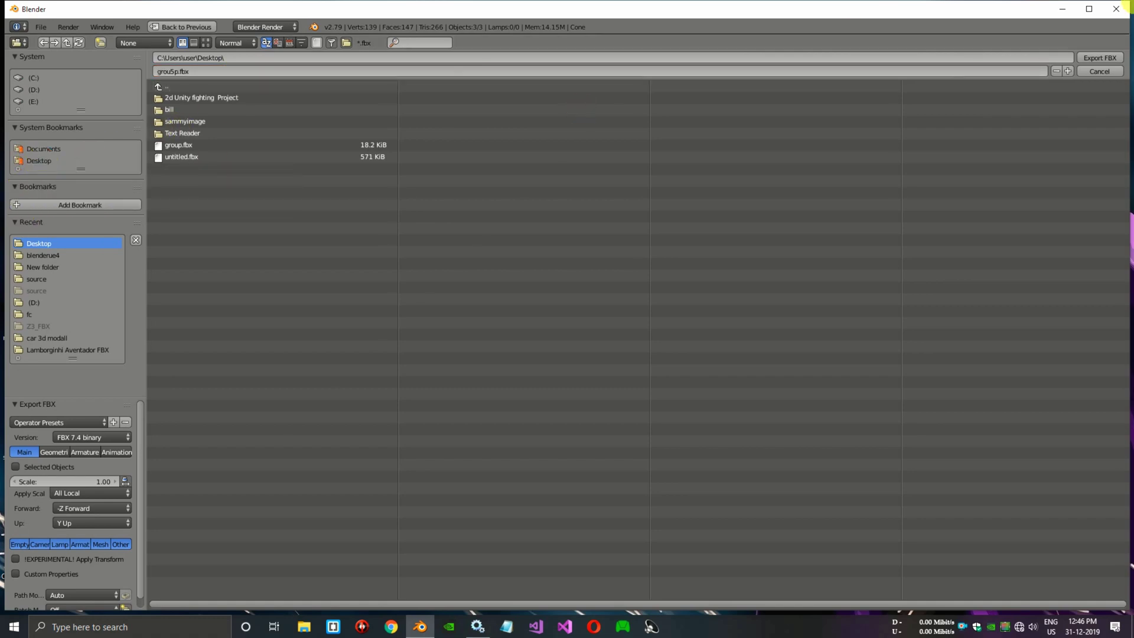
click(1116, 58)
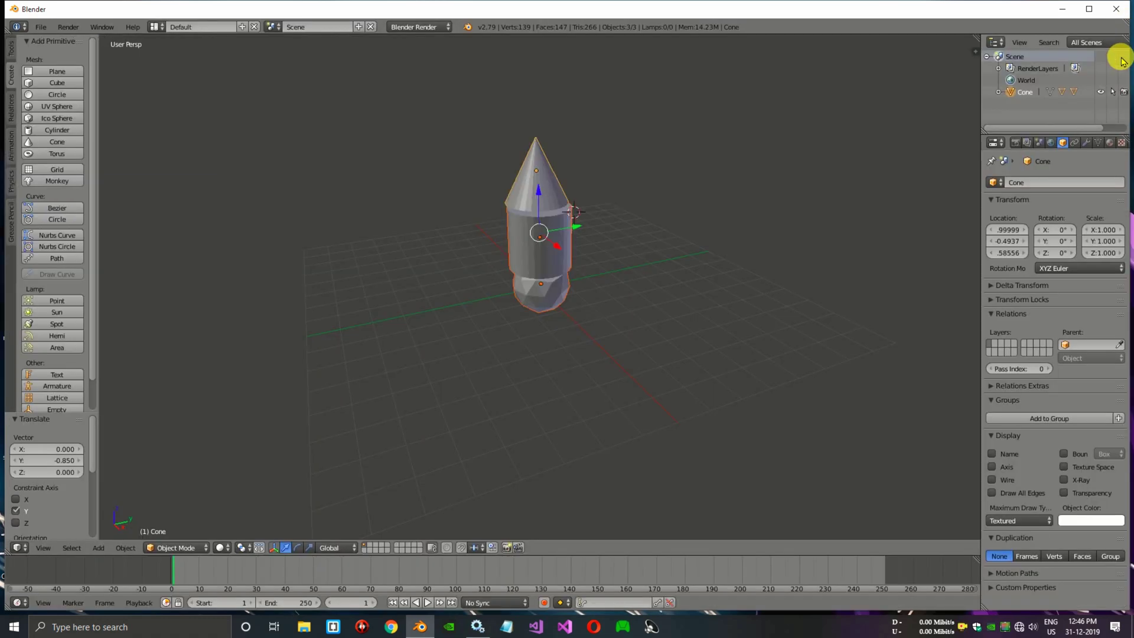
Open grou5p.fbx from the desktop in 3D Viewer, examine the exported model from several sides and close the viewer.
click(1063, 10)
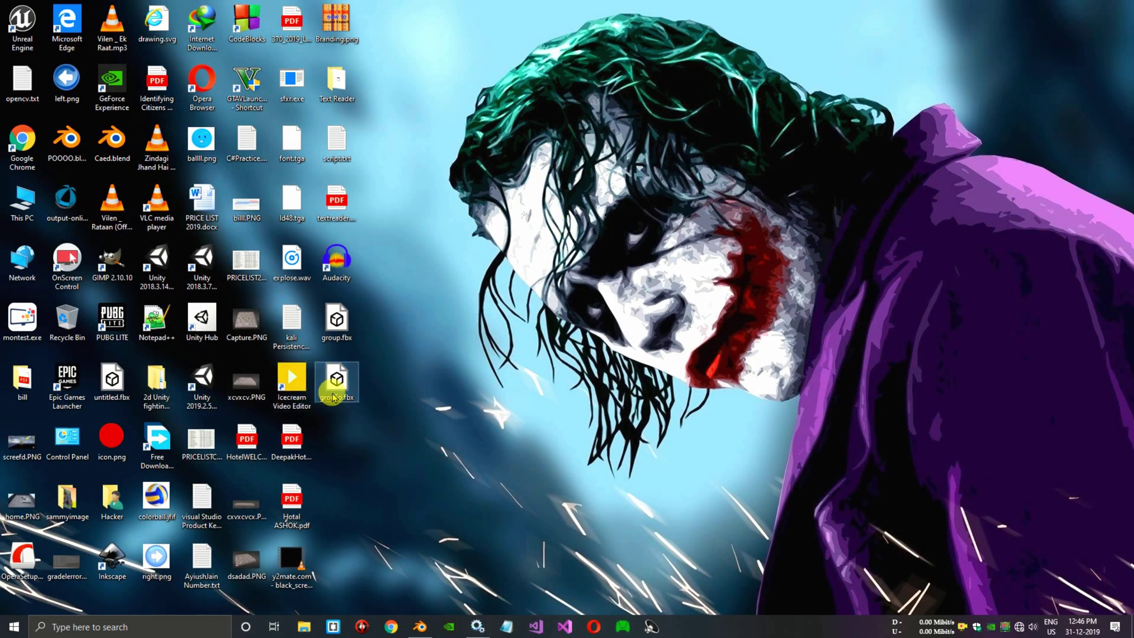
double_click(334, 394)
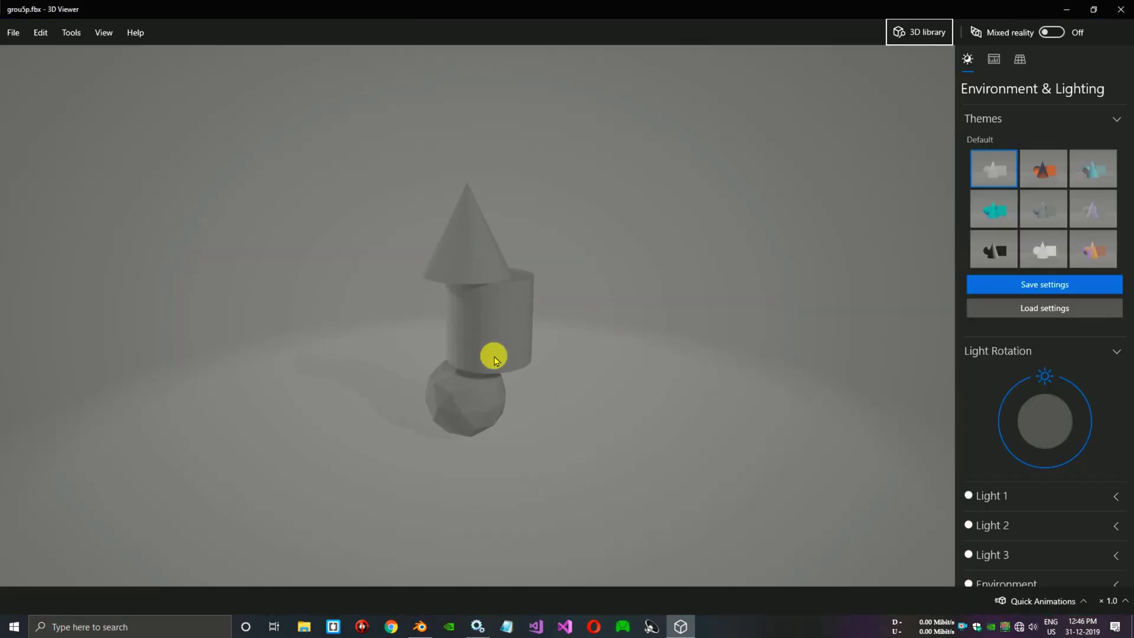
drag(489, 336, 691, 271)
click(1093, 9)
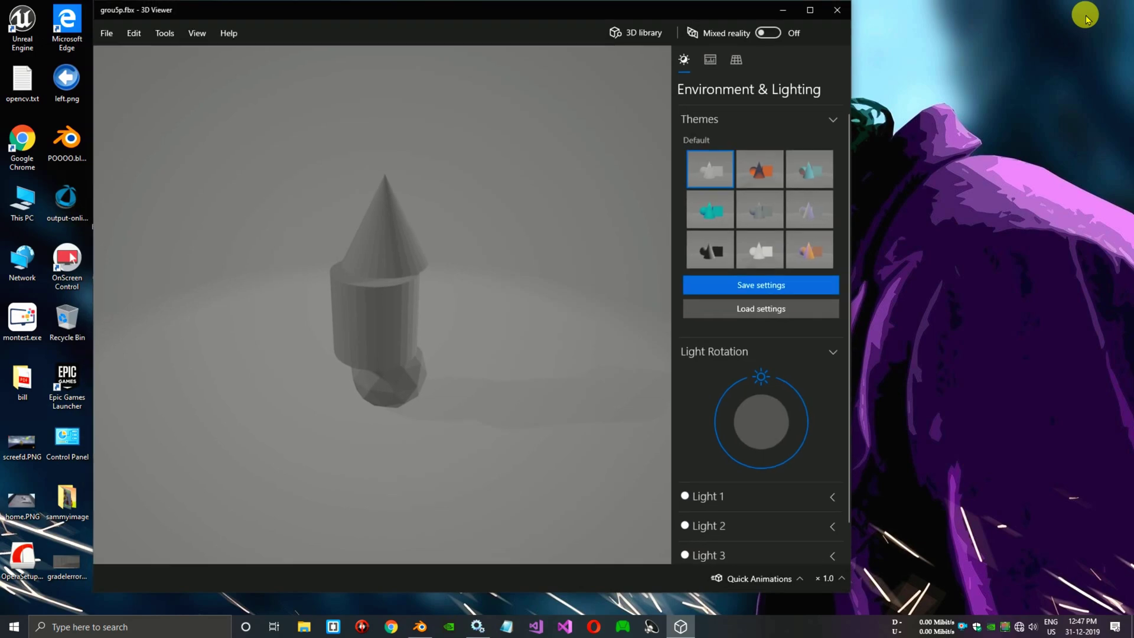
click(839, 10)
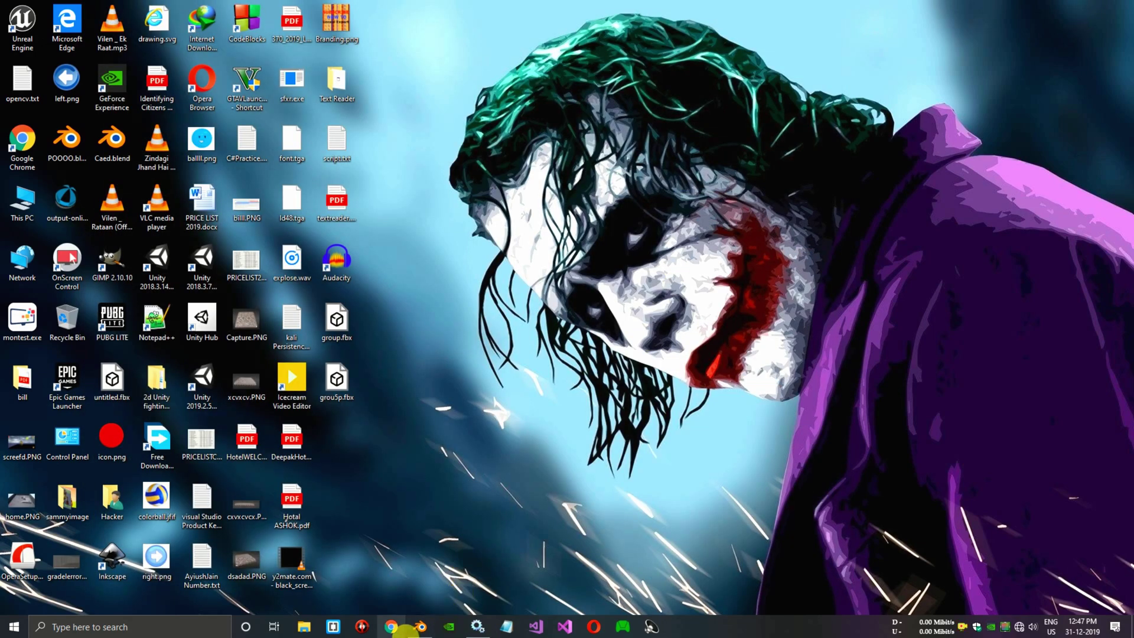
Return to Blender, look over the parented model up close and quit without saving.
click(420, 627)
scroll(654, 248, up, 4)
scroll(709, 239, down, 1)
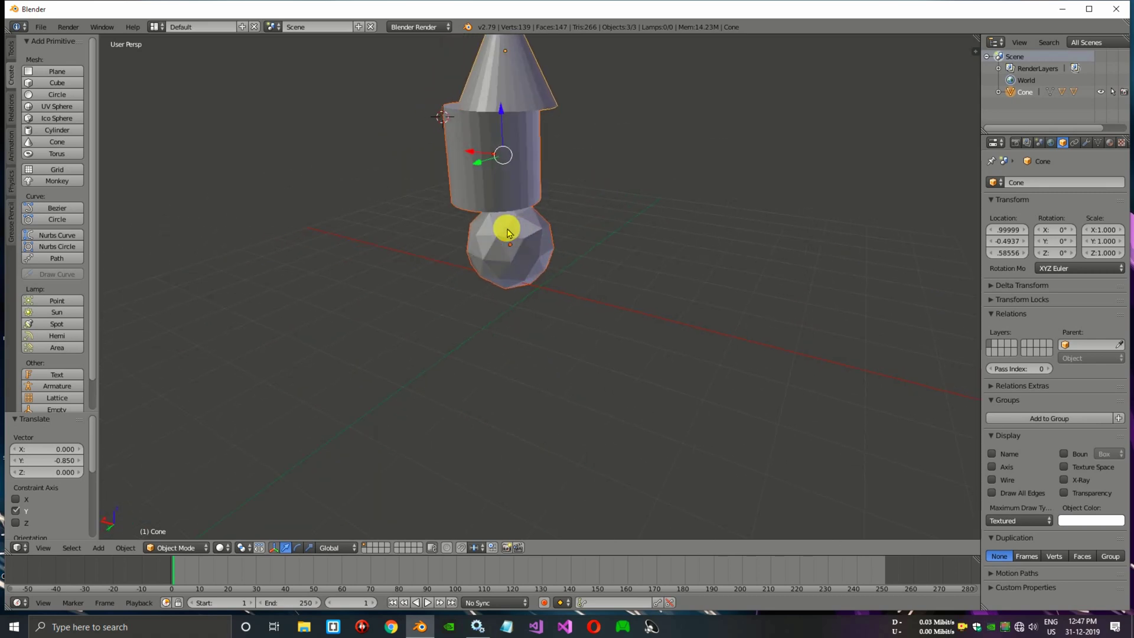
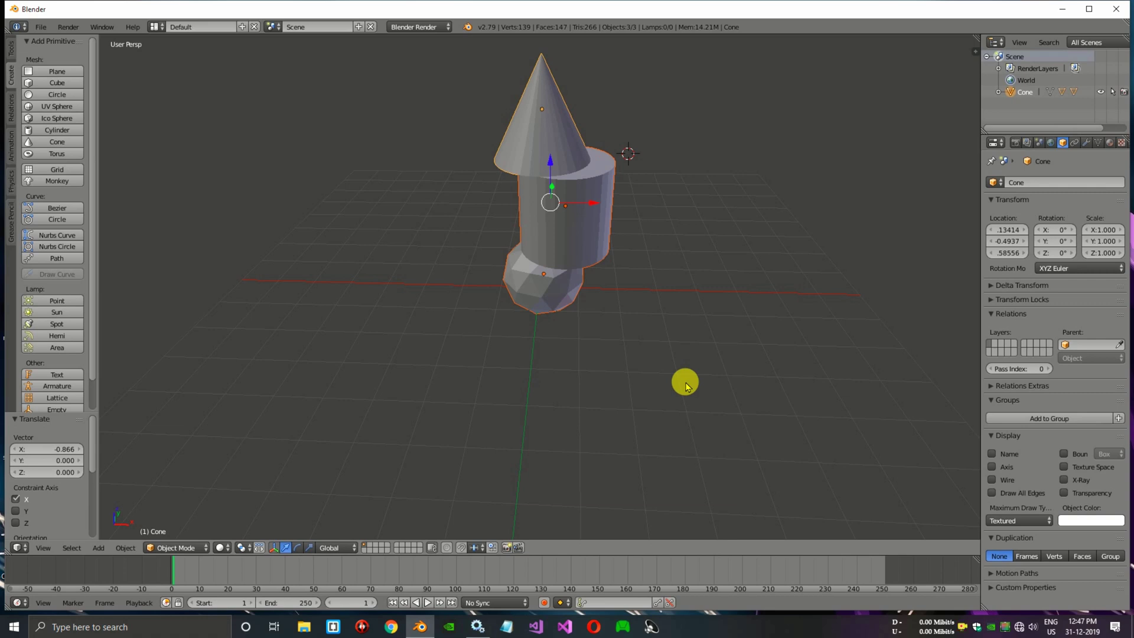
click(1116, 8)
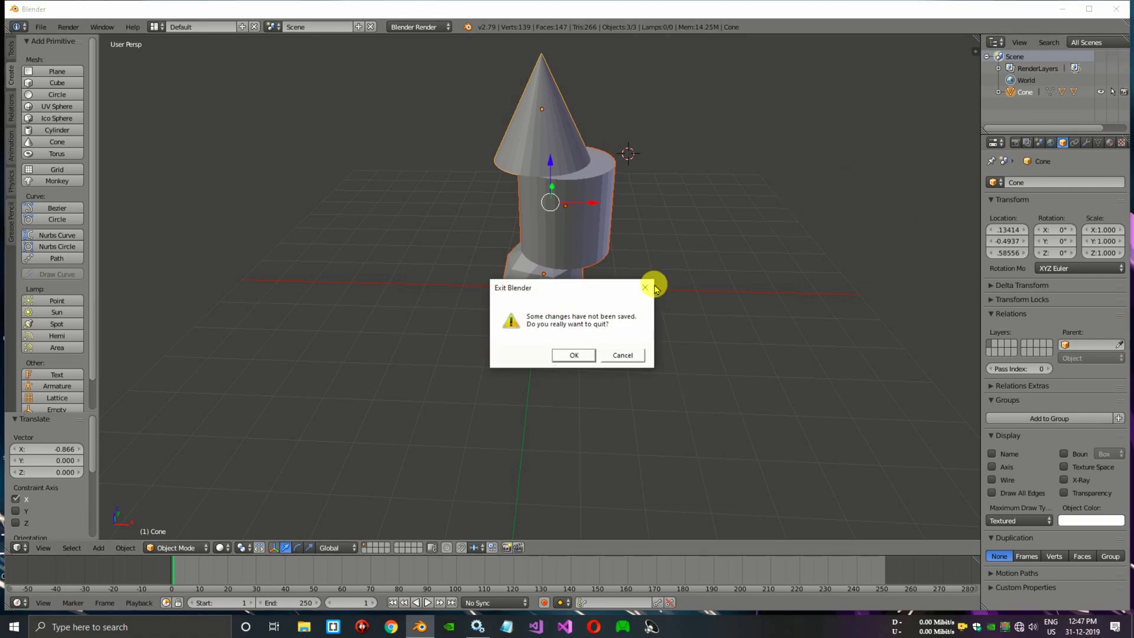
click(572, 355)
Open KATA.fbx from the blenderue4 folder on Local Disk (D:) in 3D Viewer and examine the model from above.
double_click(22, 204)
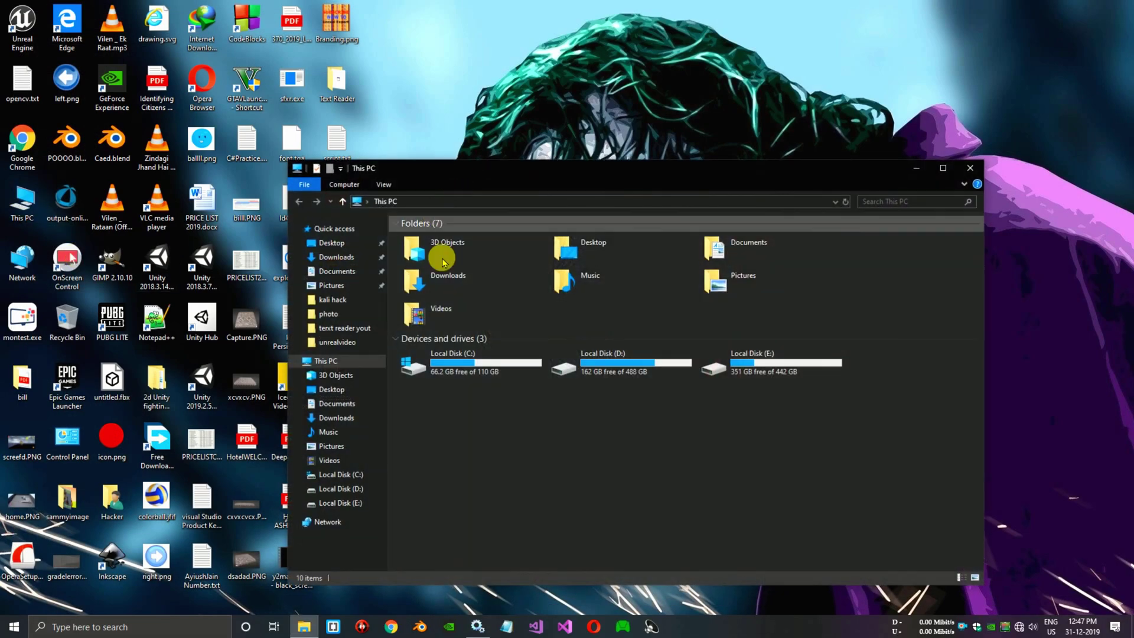
double_click(587, 360)
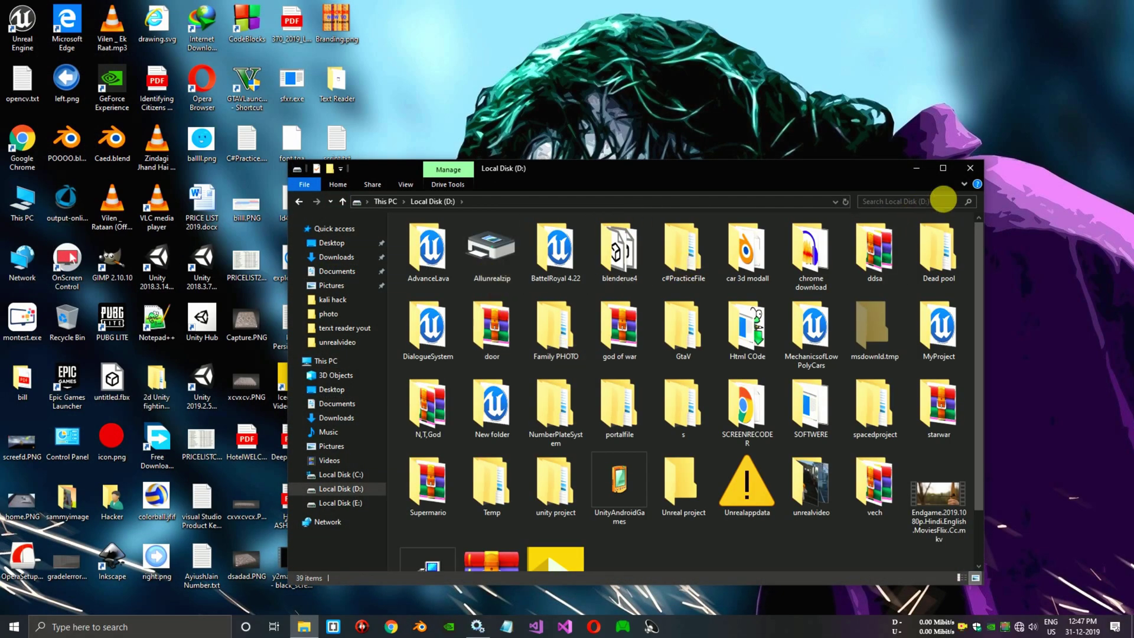
click(944, 167)
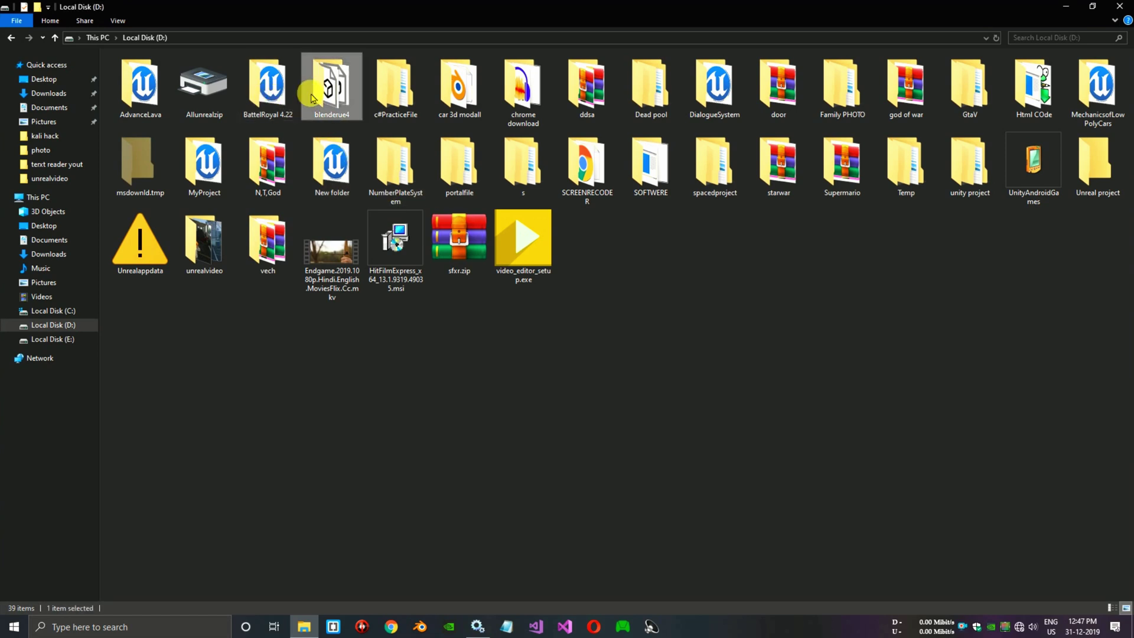
double_click(327, 83)
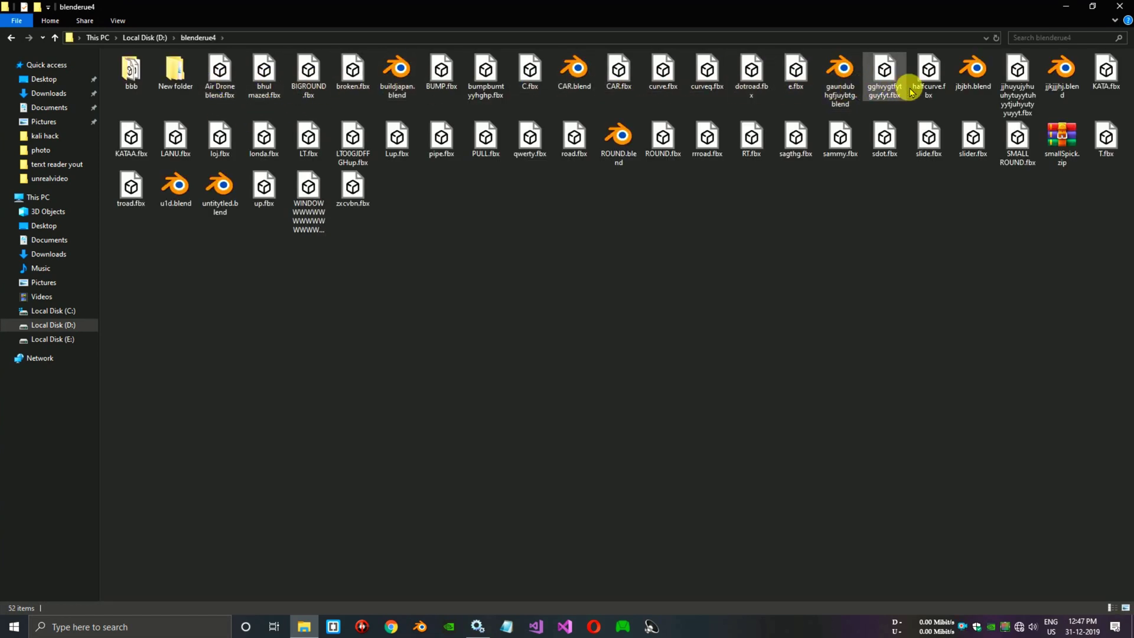
double_click(1122, 86)
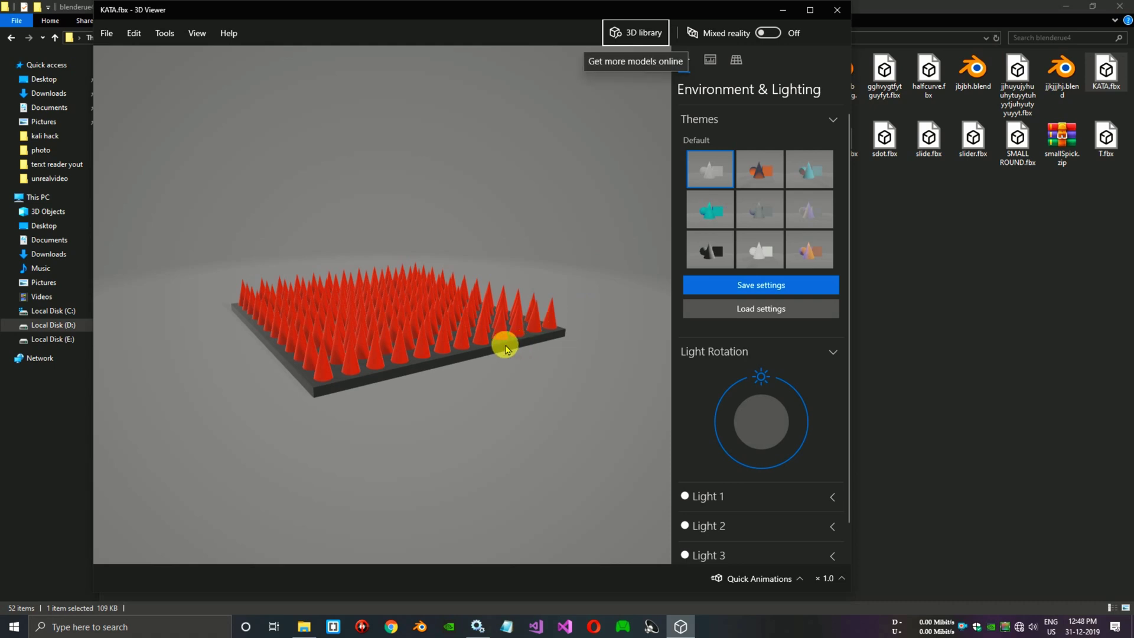
drag(398, 361, 334, 327)
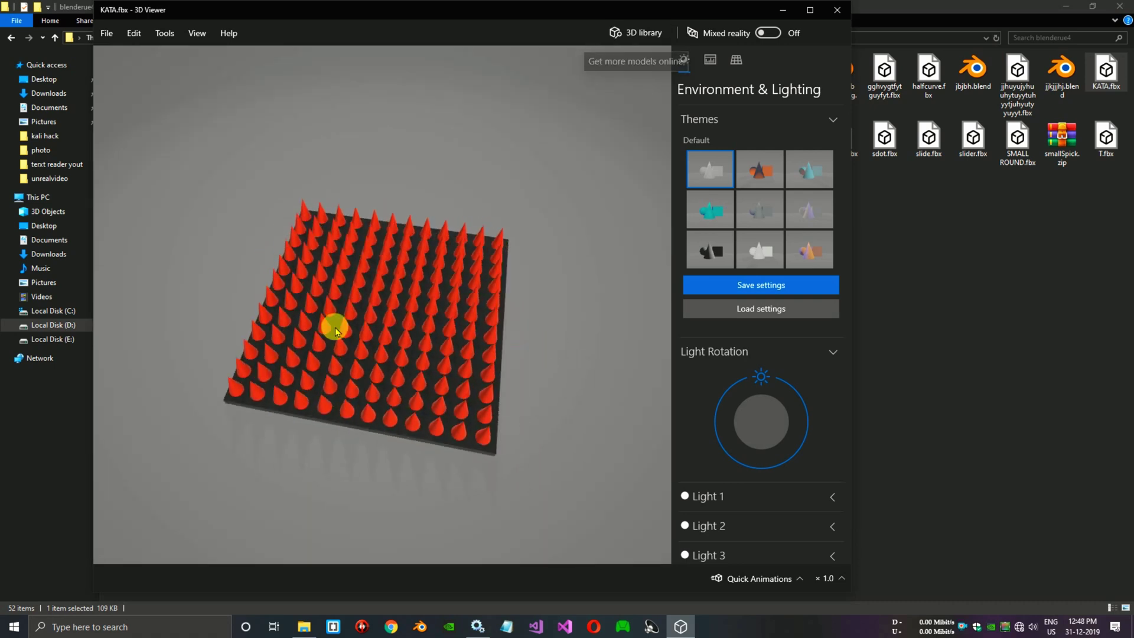
Close the 3D Viewer window showing KATA.fbx.
click(847, 19)
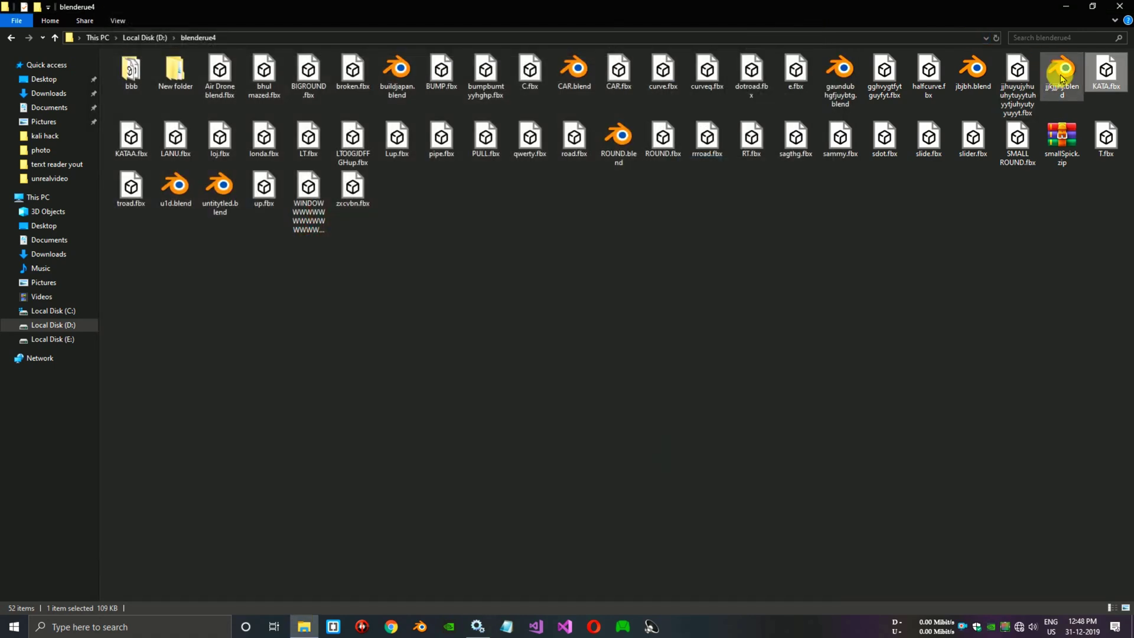
right_click(1104, 67)
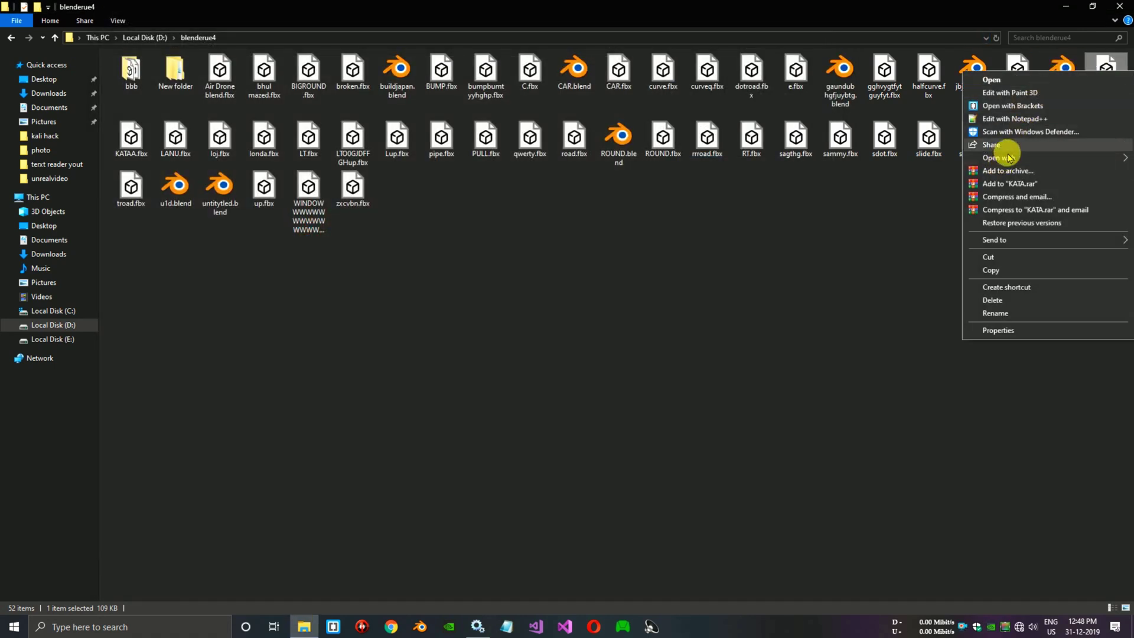
mouse_move(1009, 159)
click(785, 291)
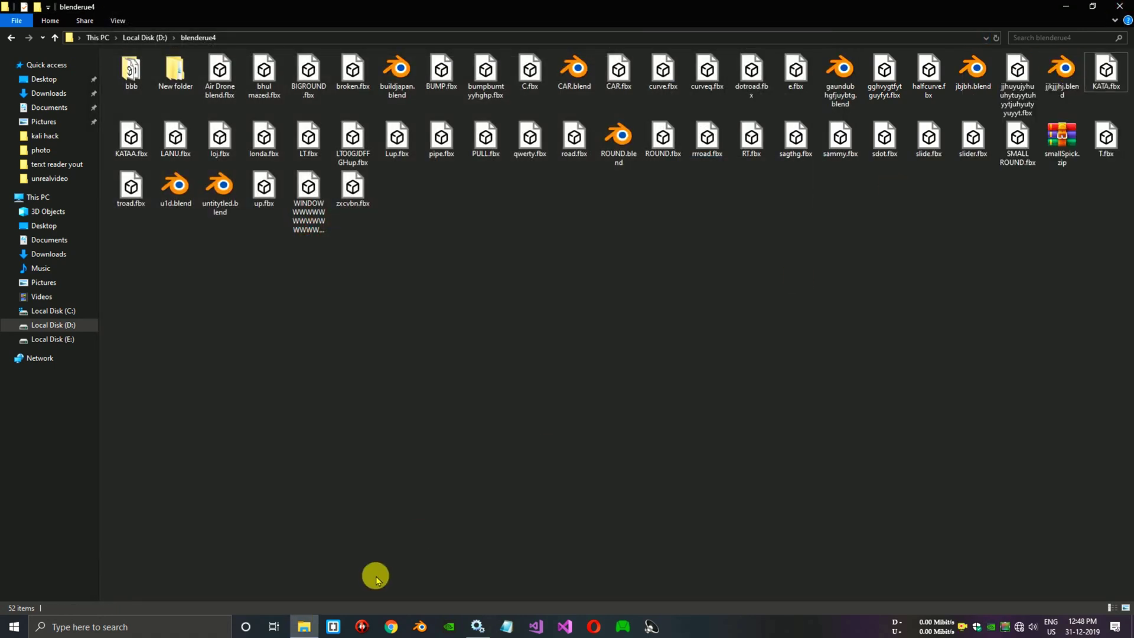
click(397, 625)
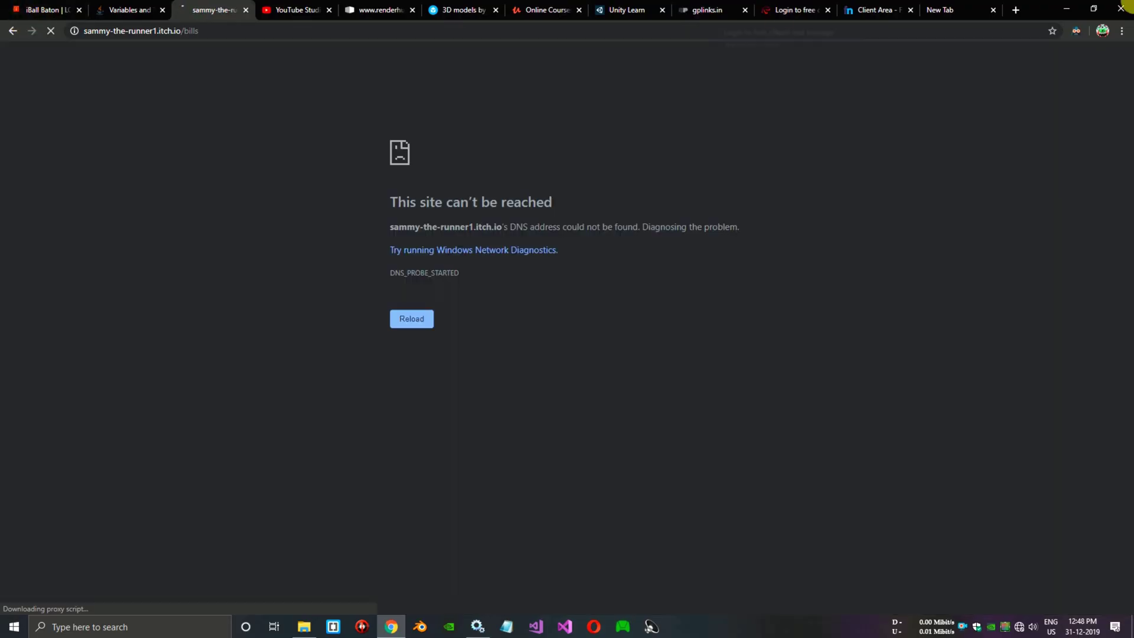
click(1120, 8)
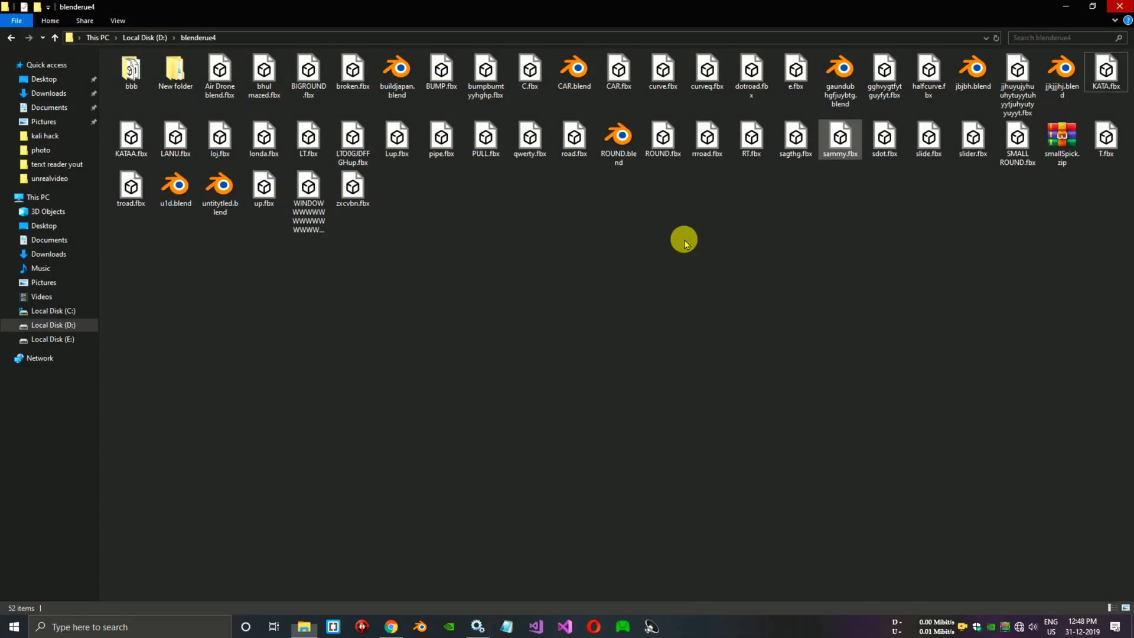
click(421, 630)
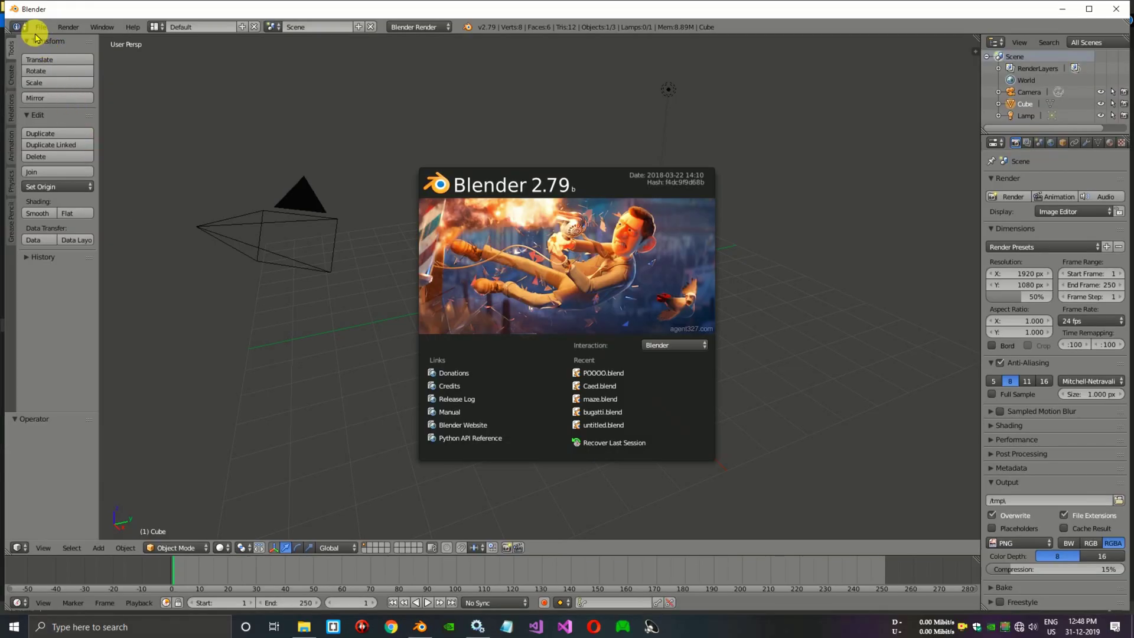
click(35, 38)
click(38, 26)
click(51, 54)
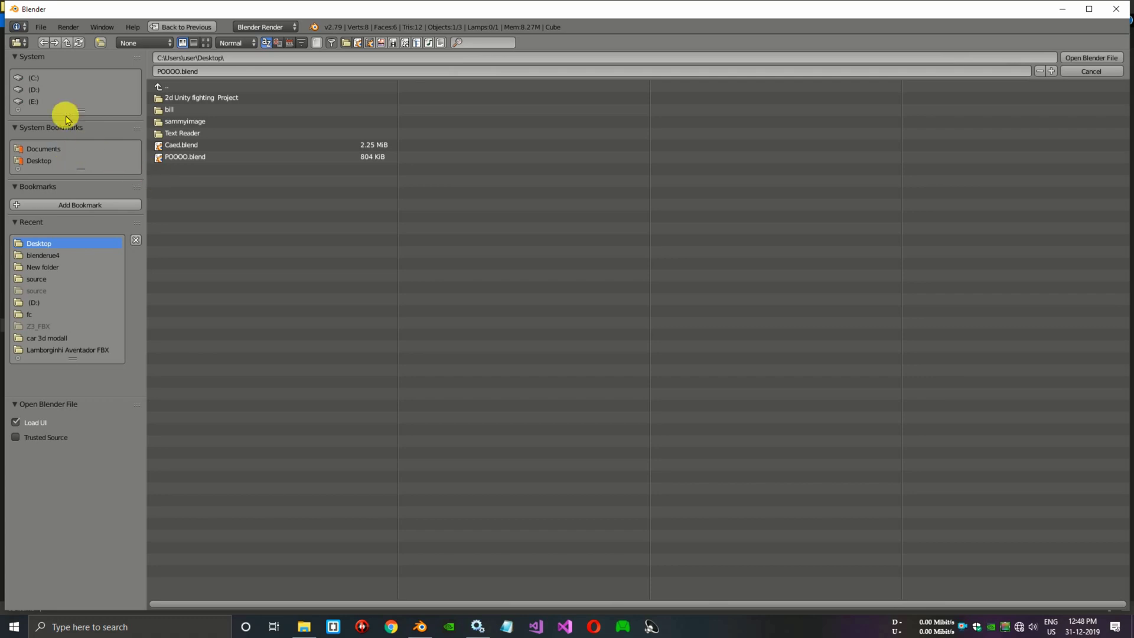
click(47, 90)
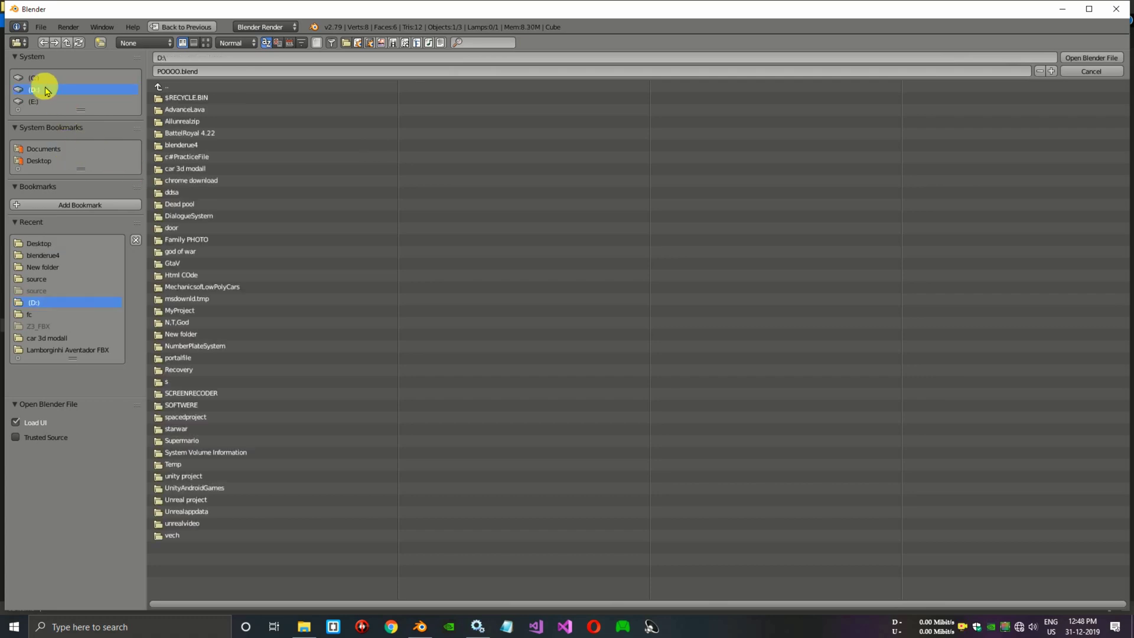
click(201, 144)
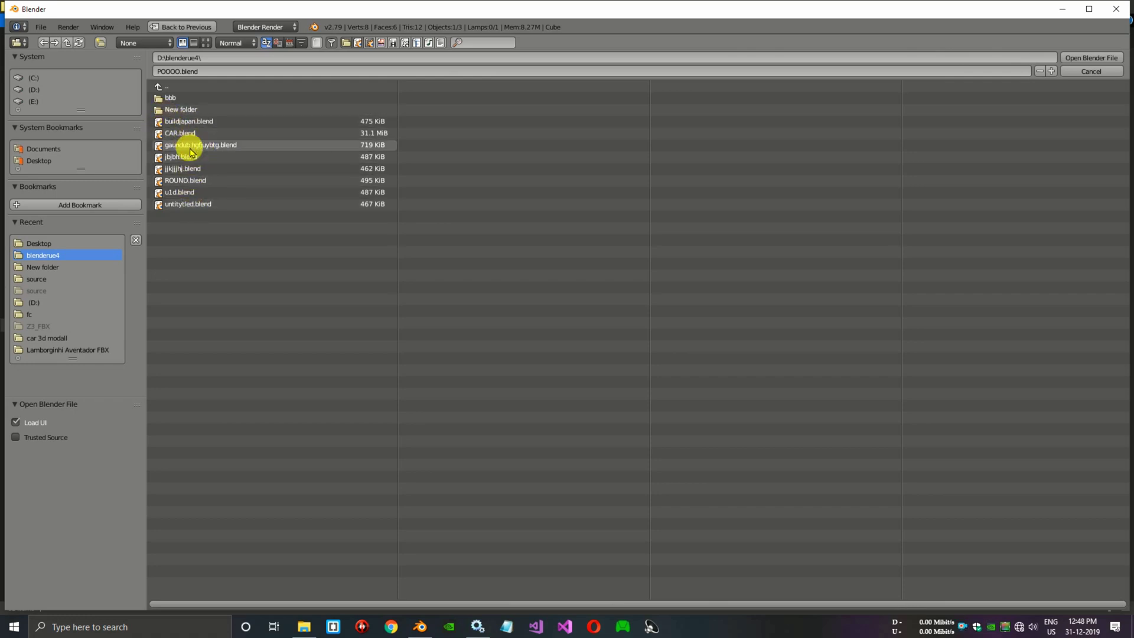
click(1113, 10)
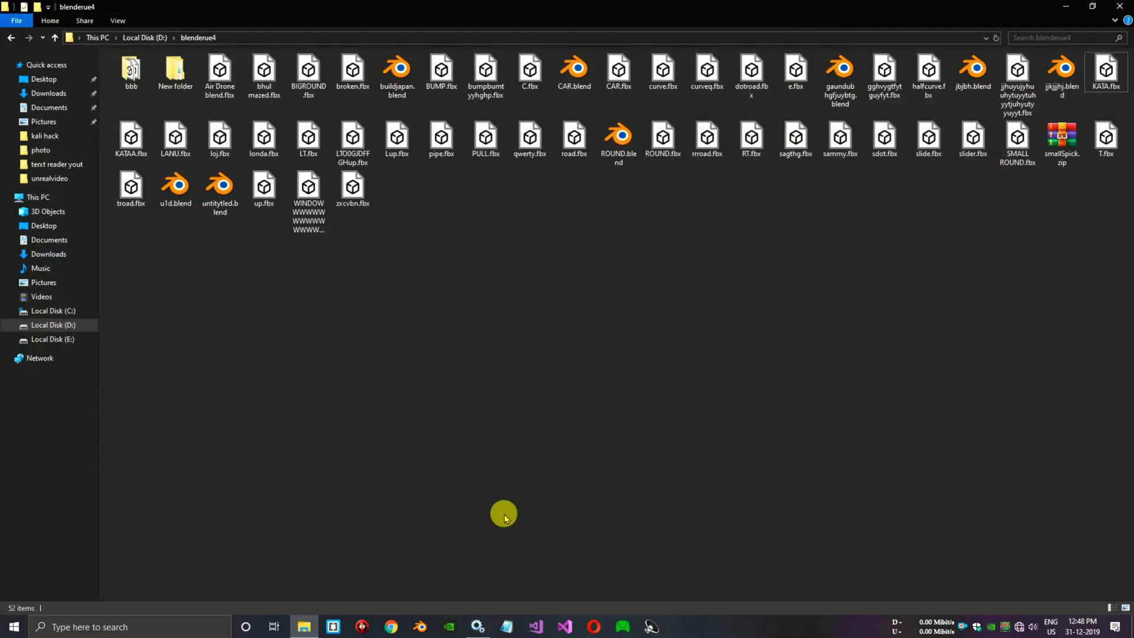
Start Blender and try to drop KATA.fbx from the blenderue4 folder into the 3D view, leaving the window maximized.
click(421, 626)
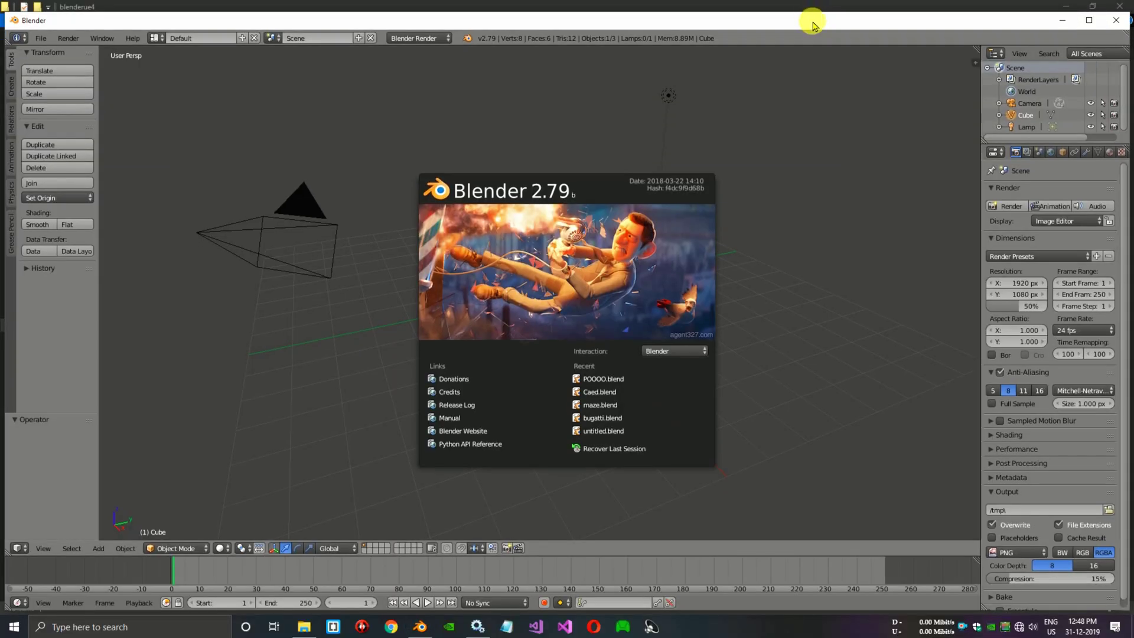
drag(813, 26, 785, 121)
drag(1106, 70, 731, 301)
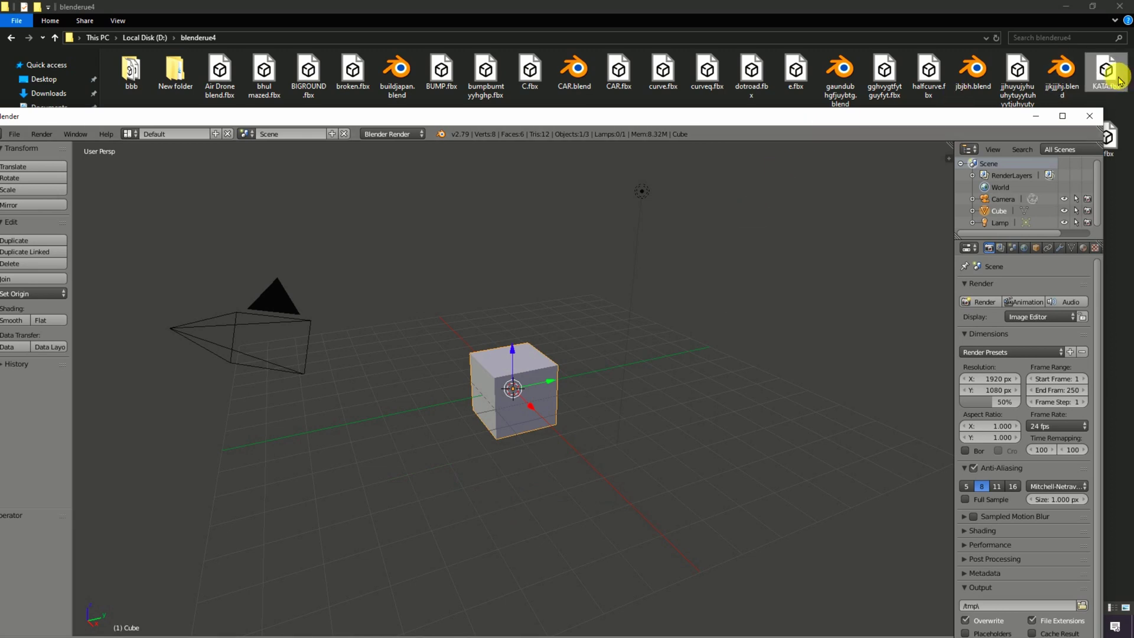
drag(1118, 81, 732, 316)
middle_drag(726, 314, 701, 218)
drag(756, 121, 797, 4)
Import KATA.fbx in FBX format from the blenderue4 folder on drive D: into the scene.
click(28, 22)
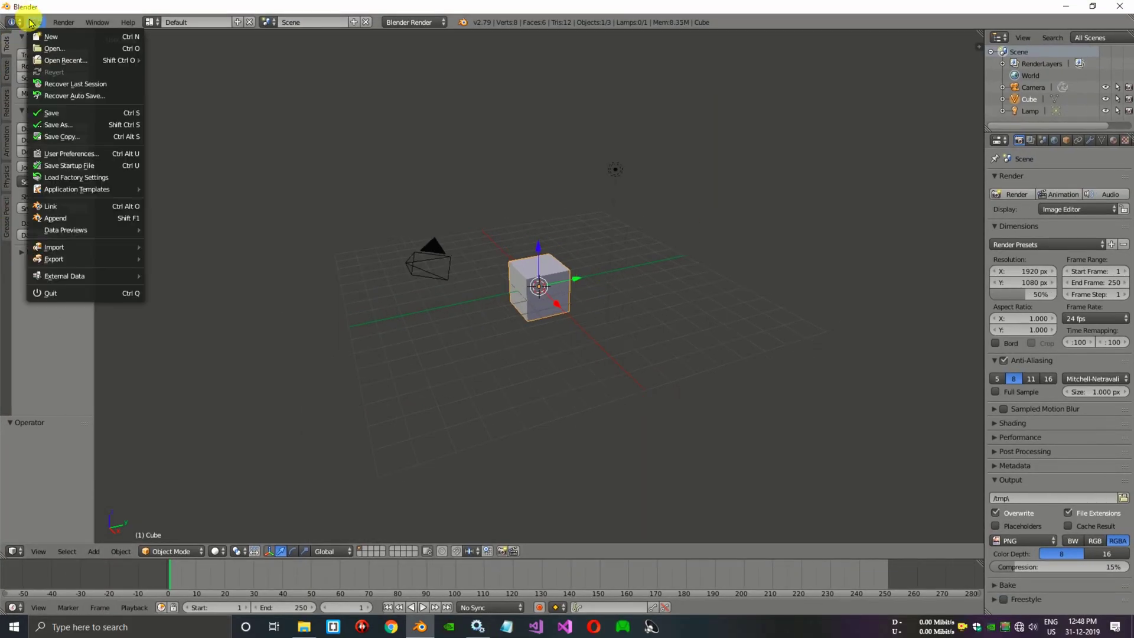
mouse_move(67, 59)
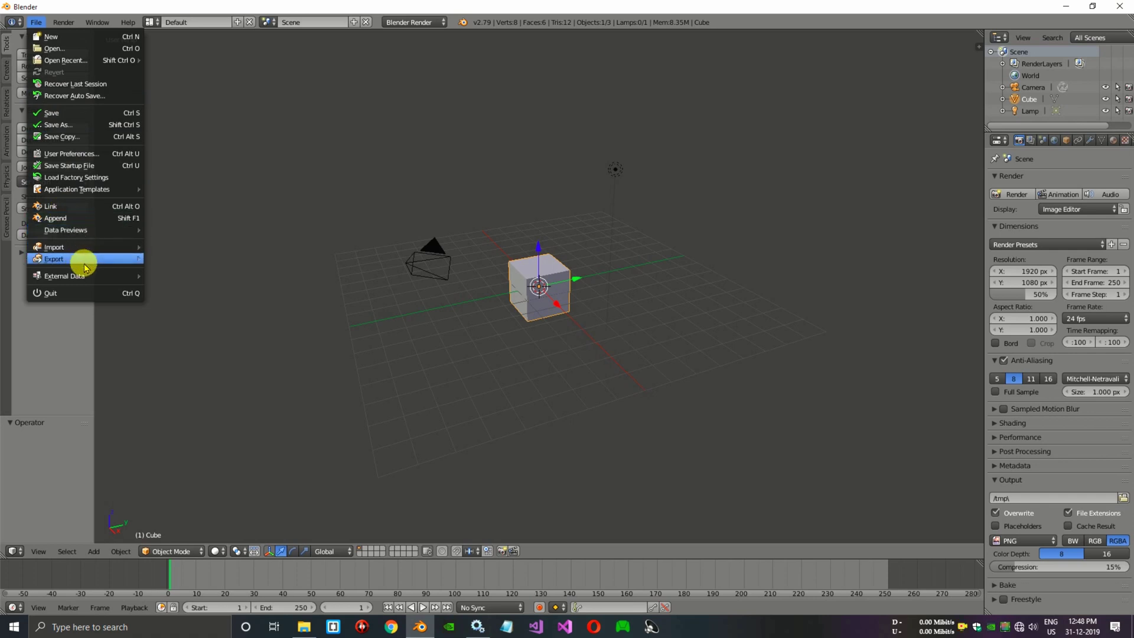
mouse_move(82, 247)
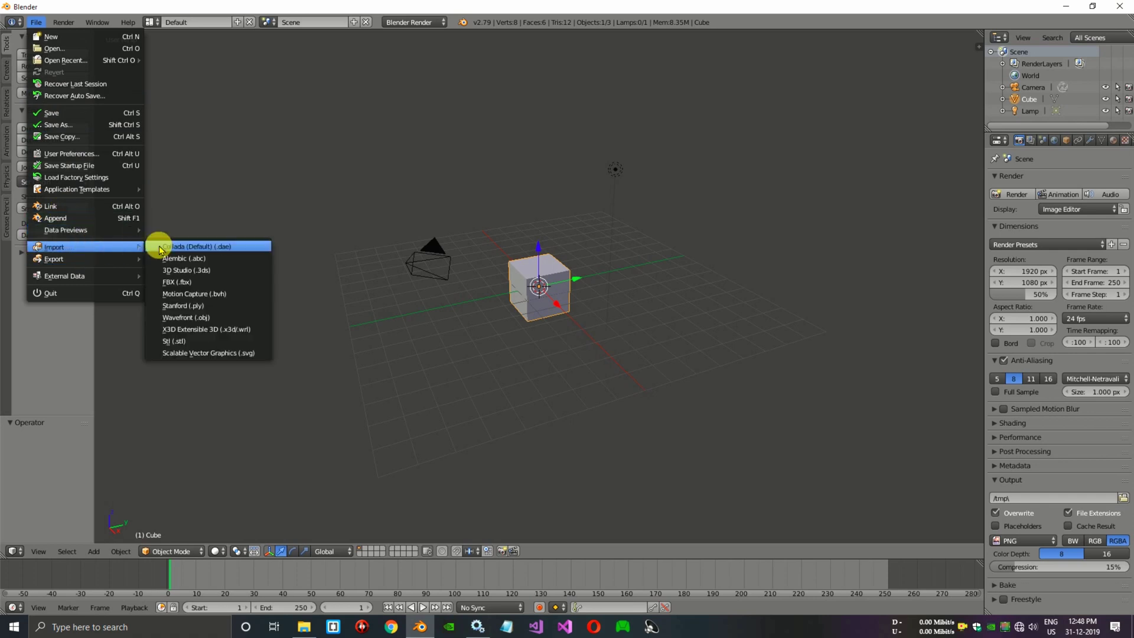
click(193, 282)
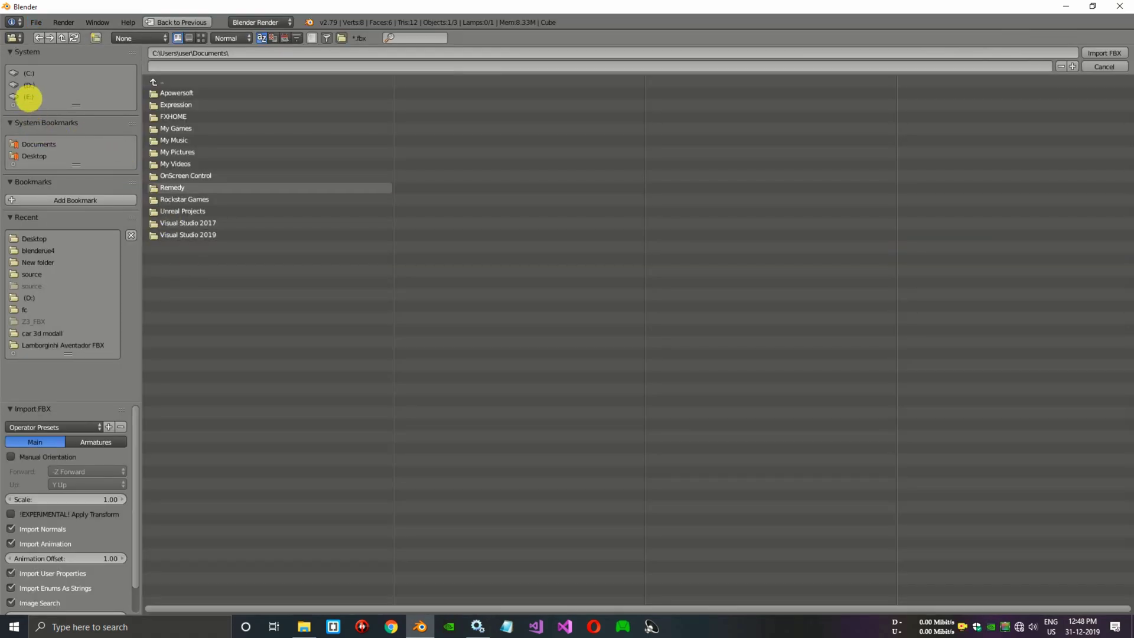
click(28, 87)
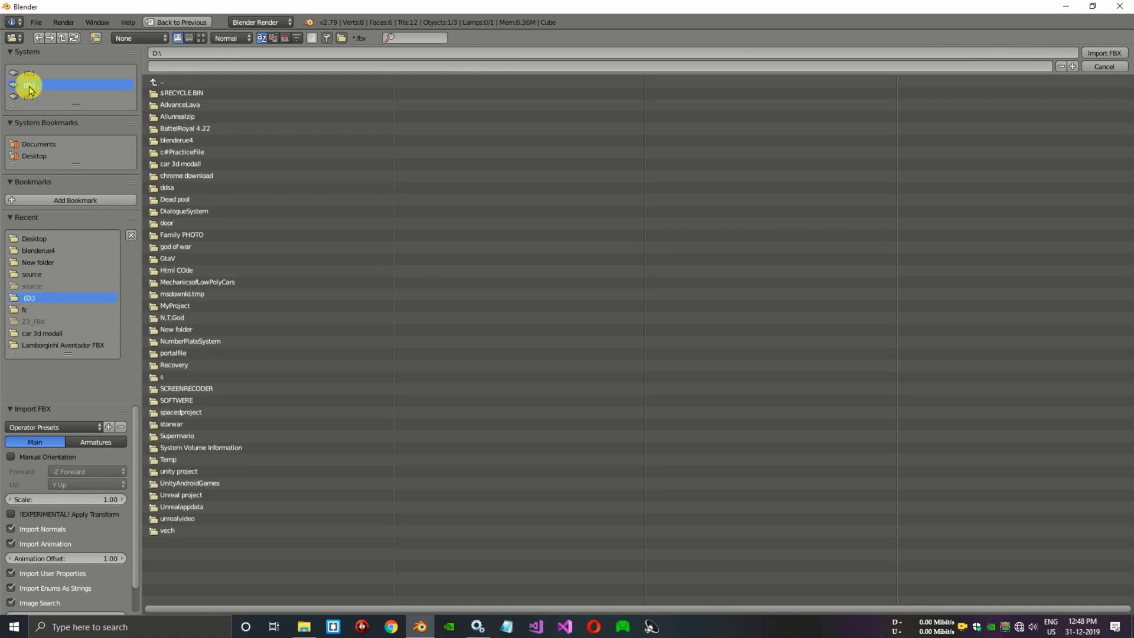
click(181, 141)
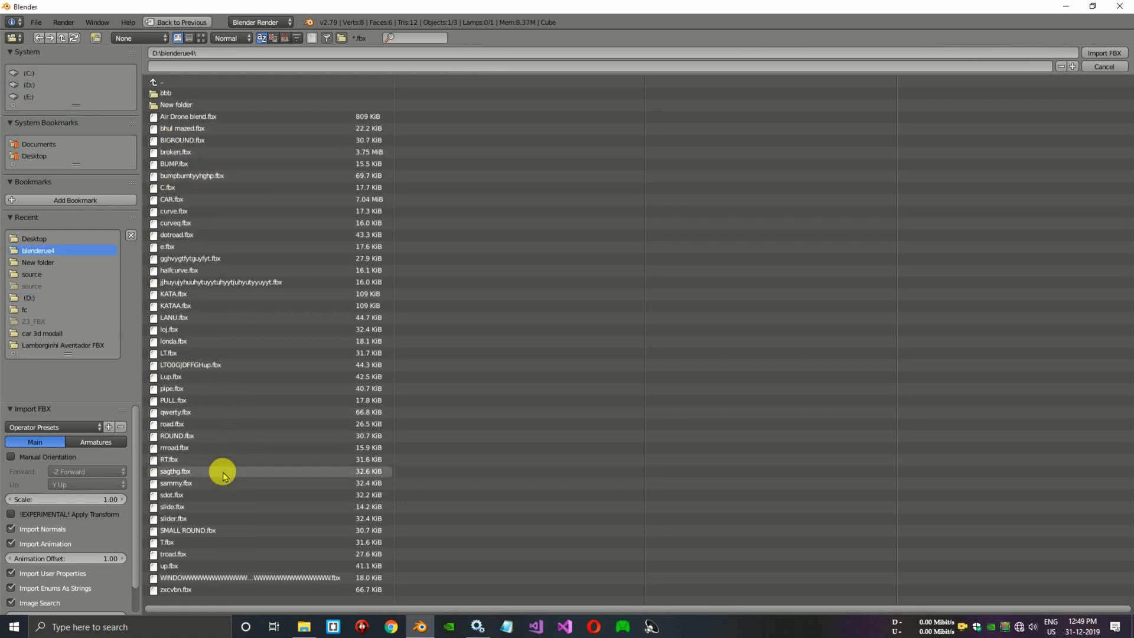
click(185, 294)
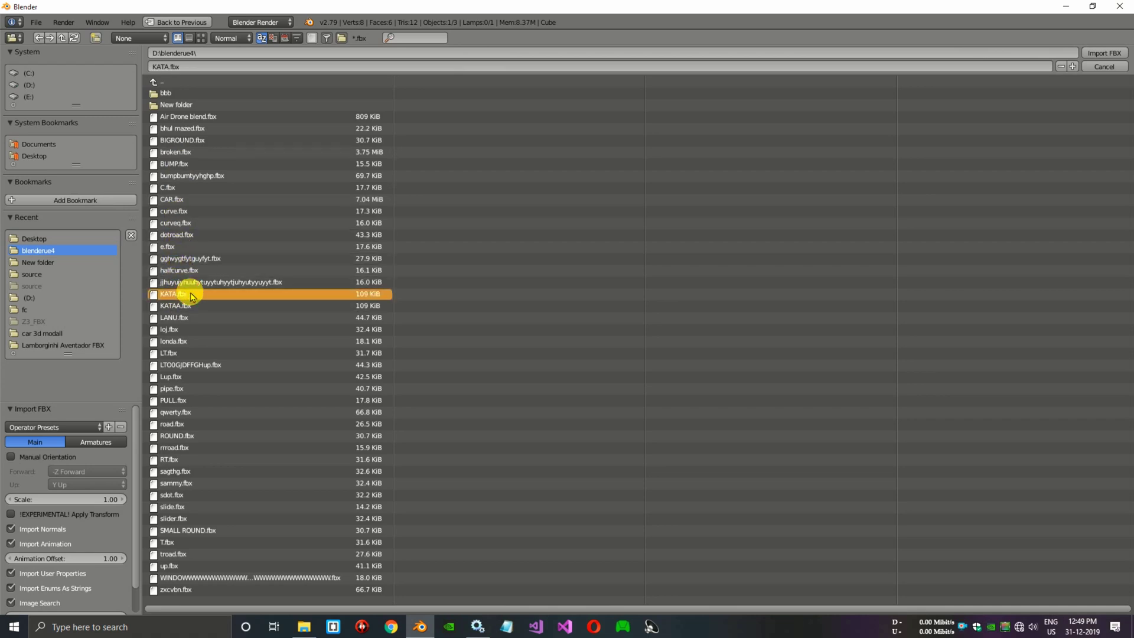
click(1108, 55)
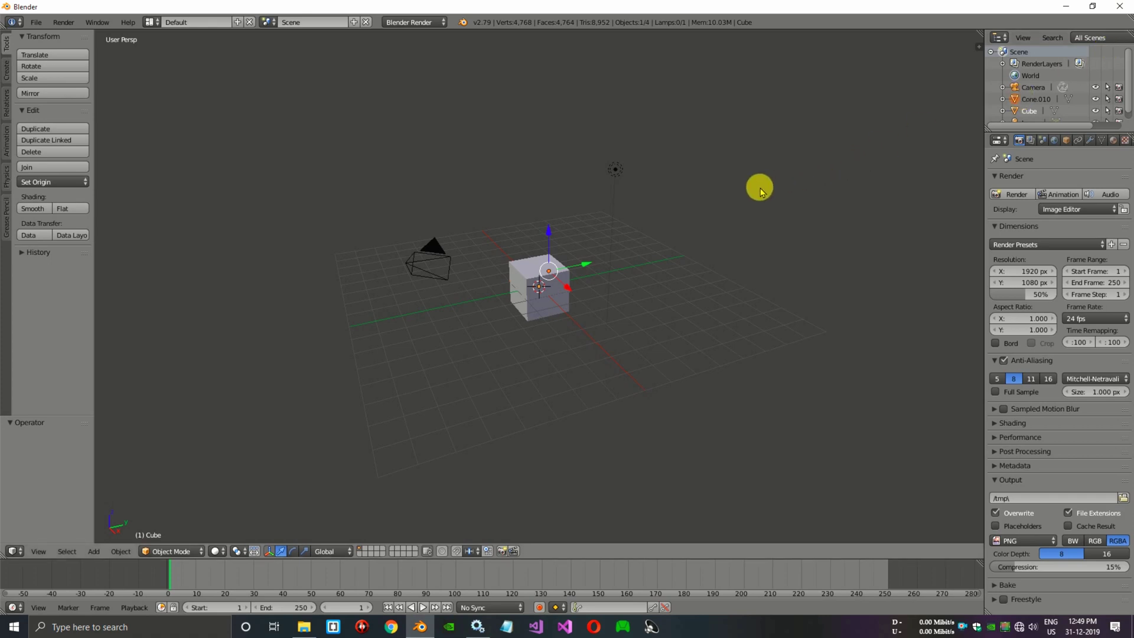
Raise the imported spiked plate about 3.02 units along Z, and move it freely by about -0.54, -2.86, -1.33 to the cube's side.
scroll(625, 258, down, 2)
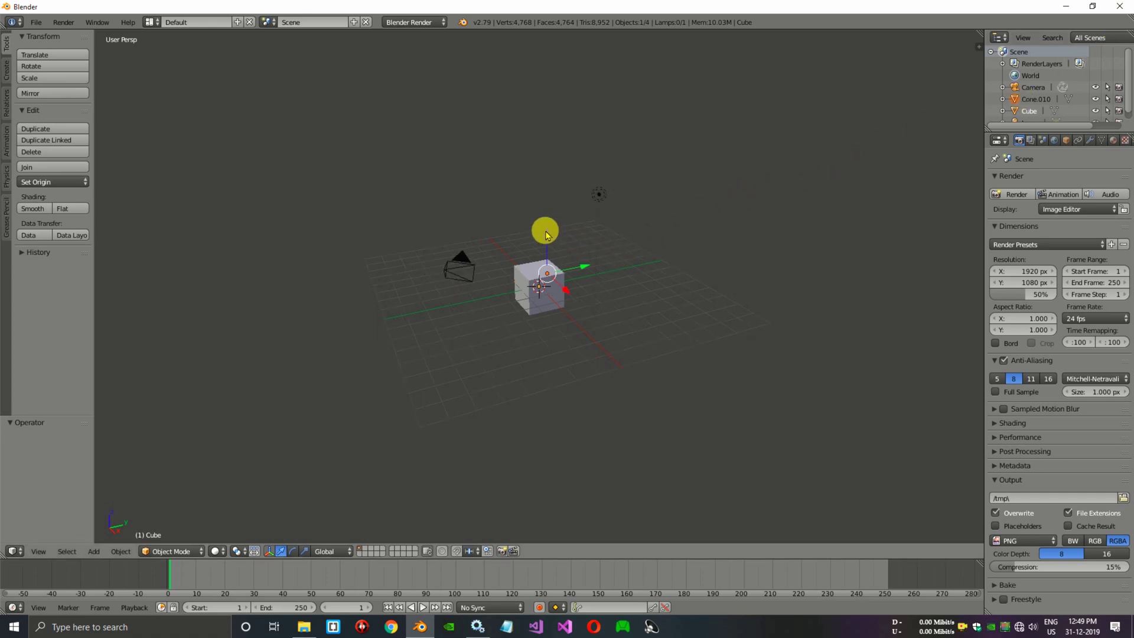
drag(546, 234, 555, 177)
scroll(567, 174, up, 6)
scroll(571, 83, up, 2)
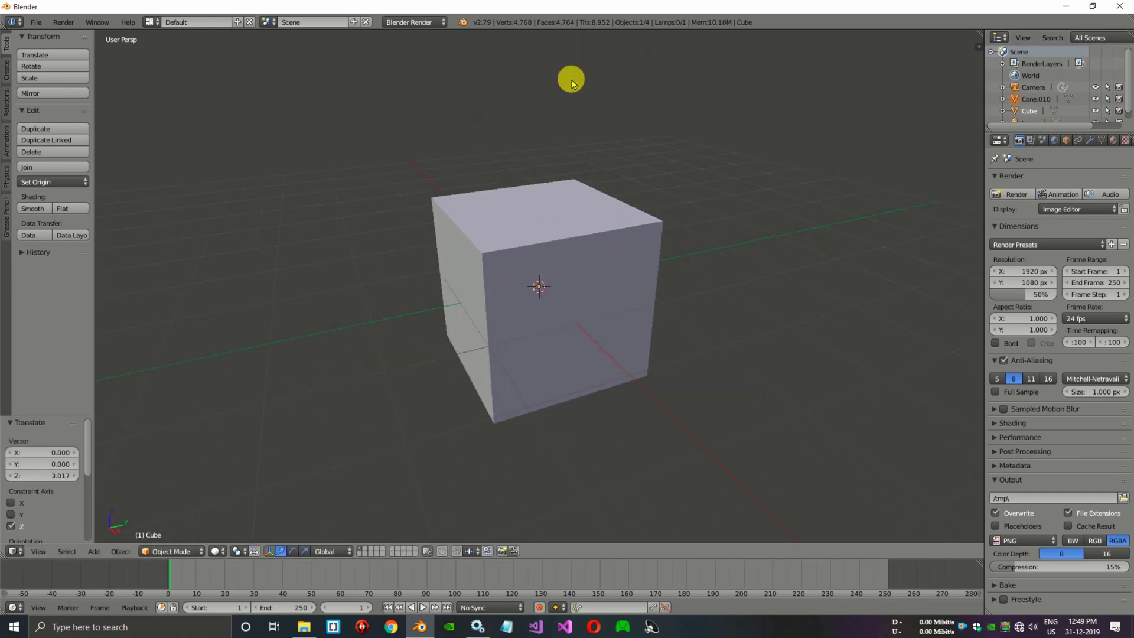
key(g)
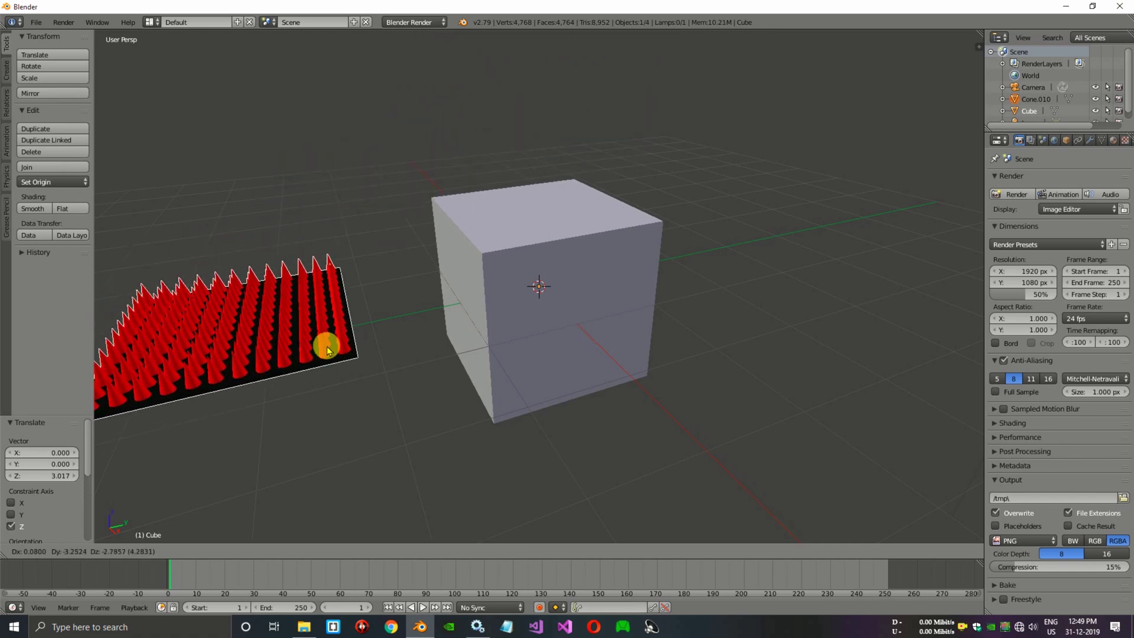
click(343, 171)
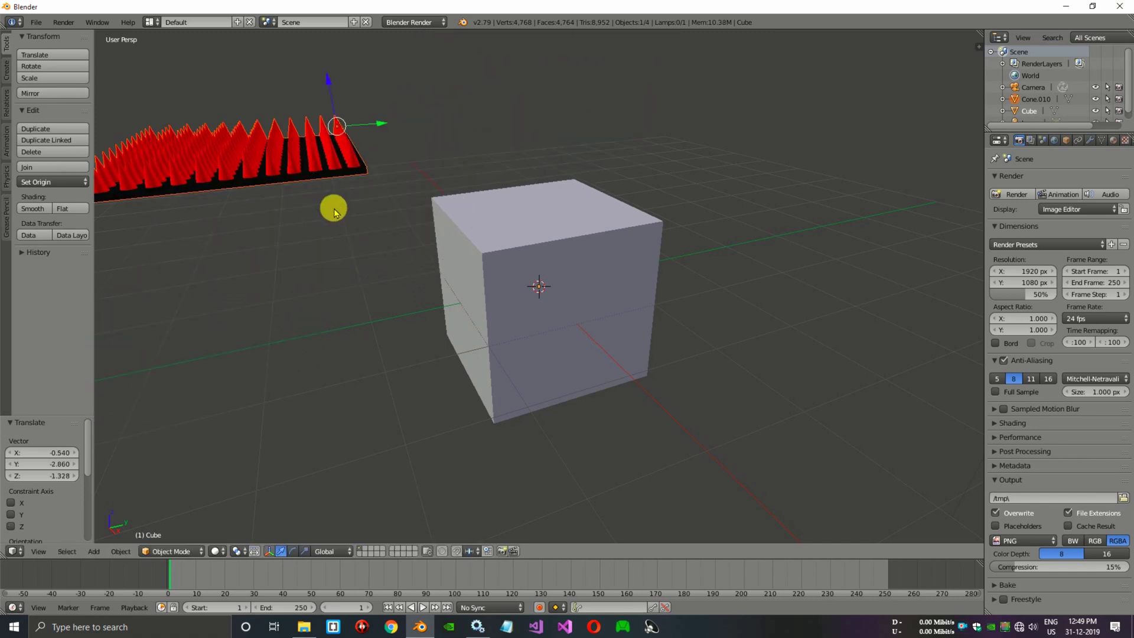
Select the spiked plate and move it about 3.21 units along Y to sit above the cube.
right_click(292, 154)
scroll(287, 156, down, 6)
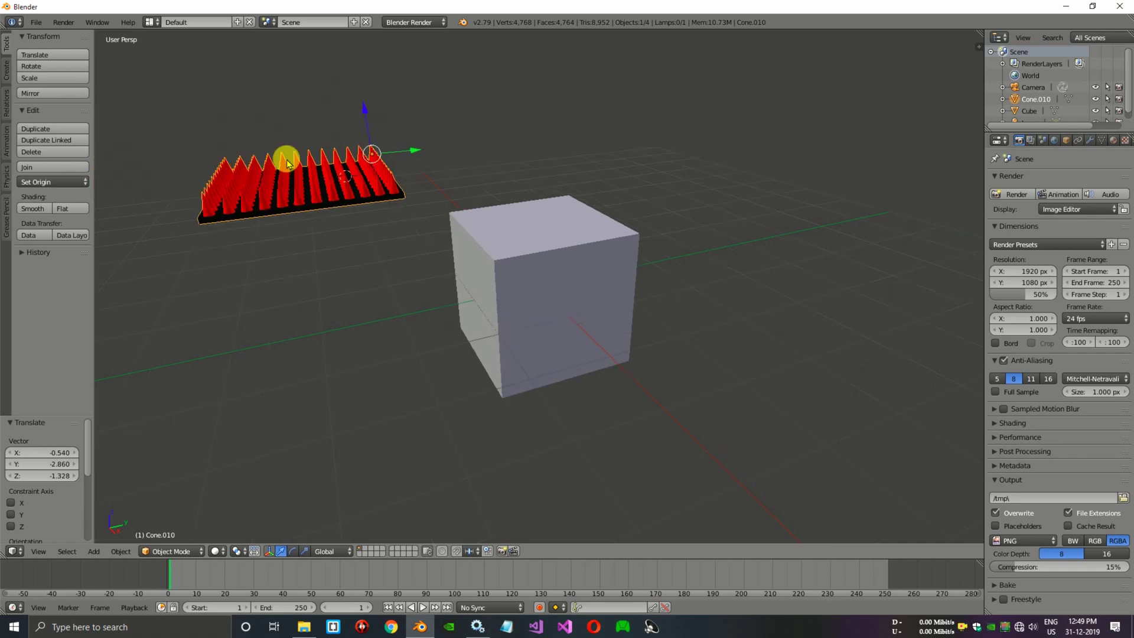
drag(471, 204, 580, 178)
scroll(582, 177, up, 5)
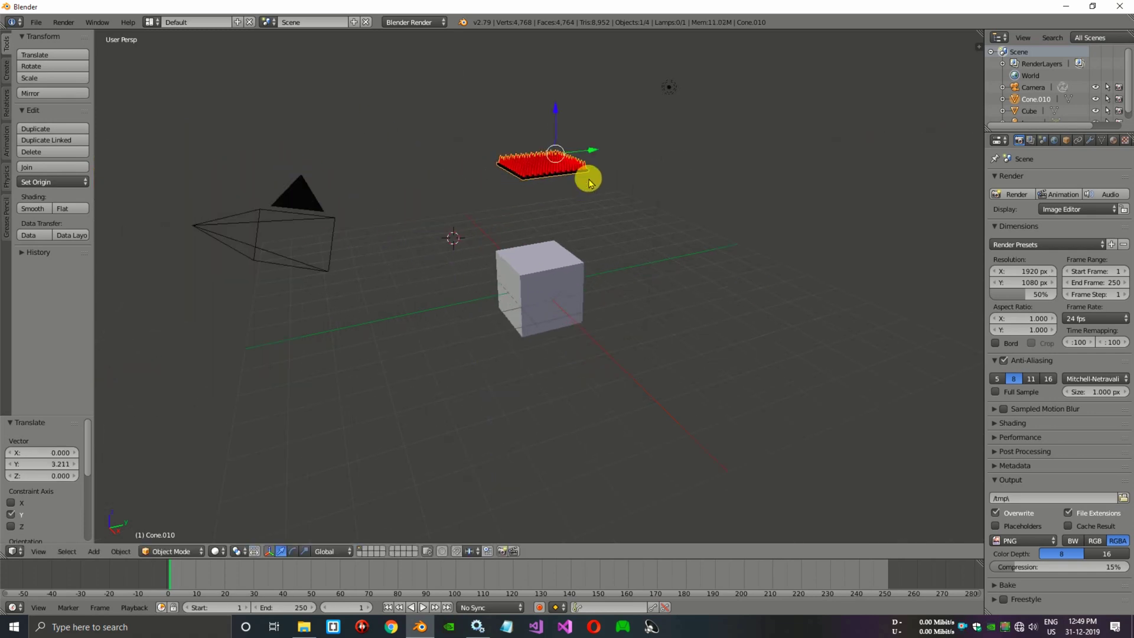
scroll(585, 174, down, 3)
scroll(1038, 95, down, 1)
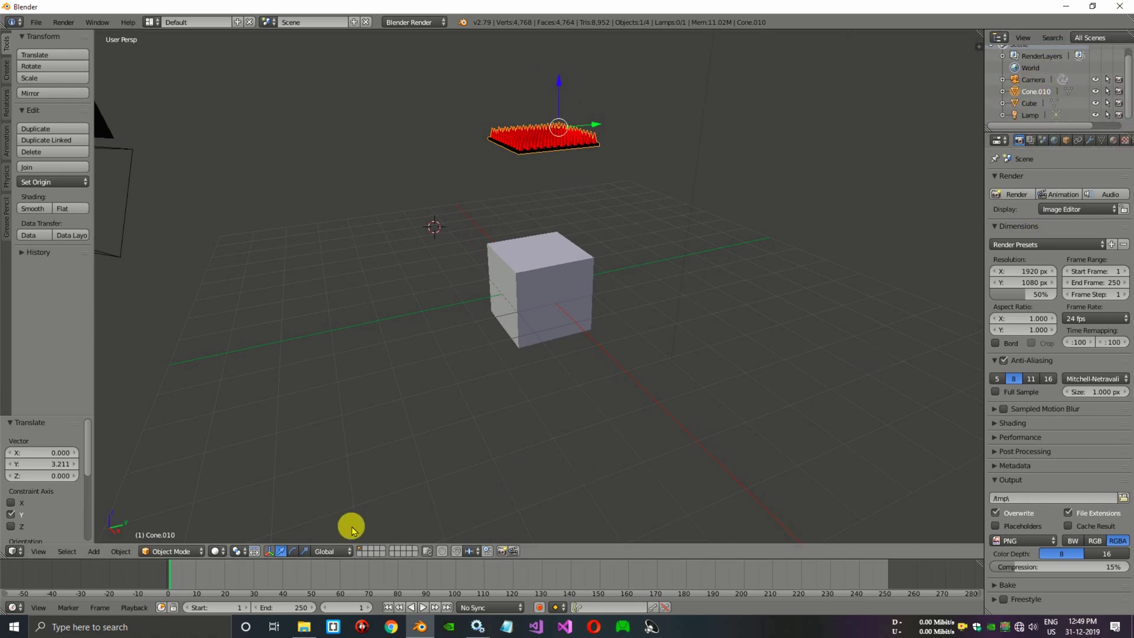
Look over the plate above the cube, quit Blender without saving and show the desktop.
click(121, 551)
scroll(531, 148, down, 3)
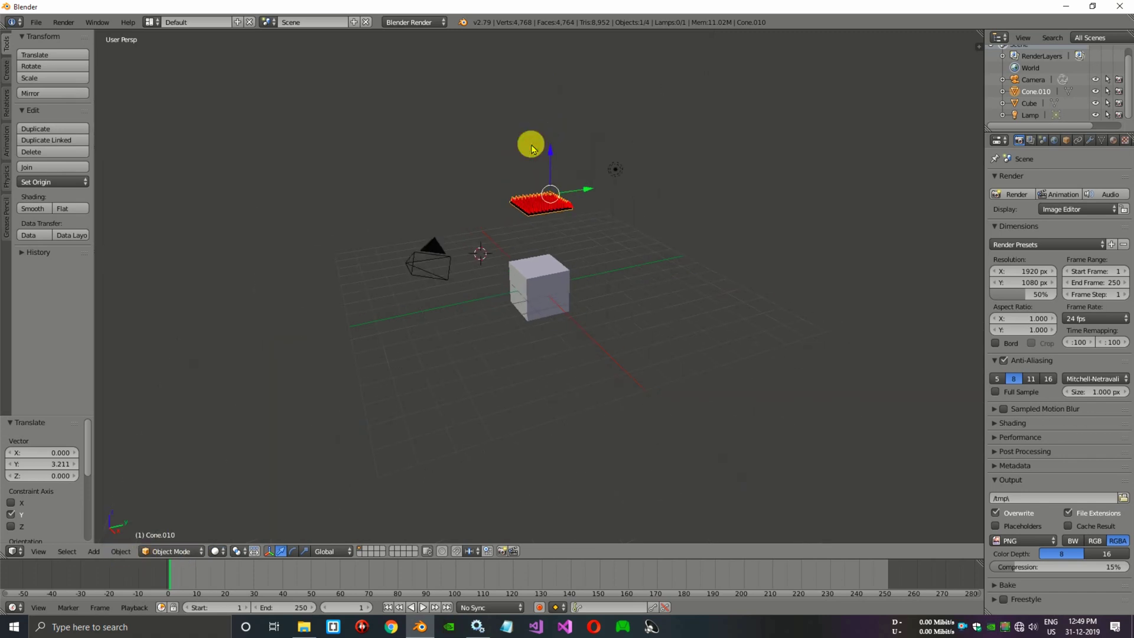
scroll(549, 174, up, 3)
click(1118, 6)
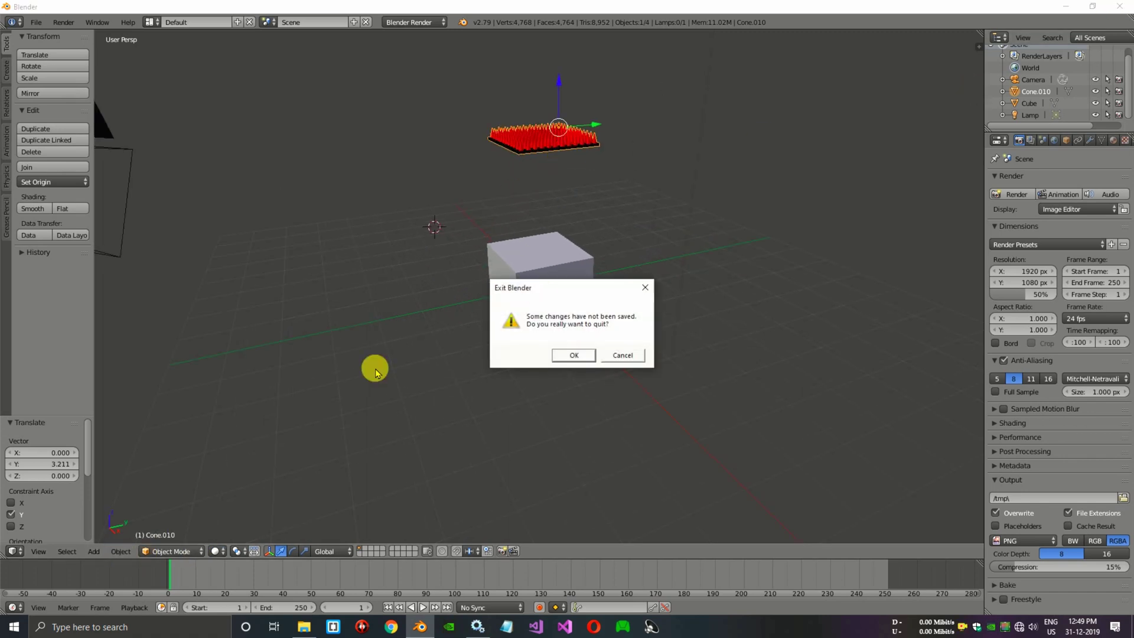
click(554, 358)
key(super+d)
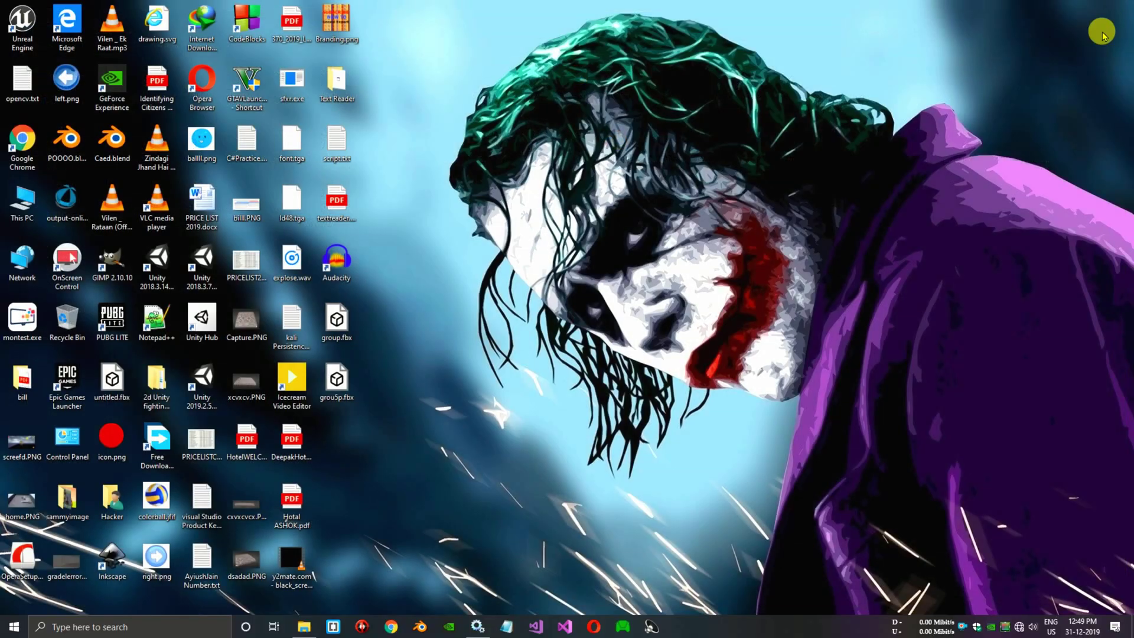